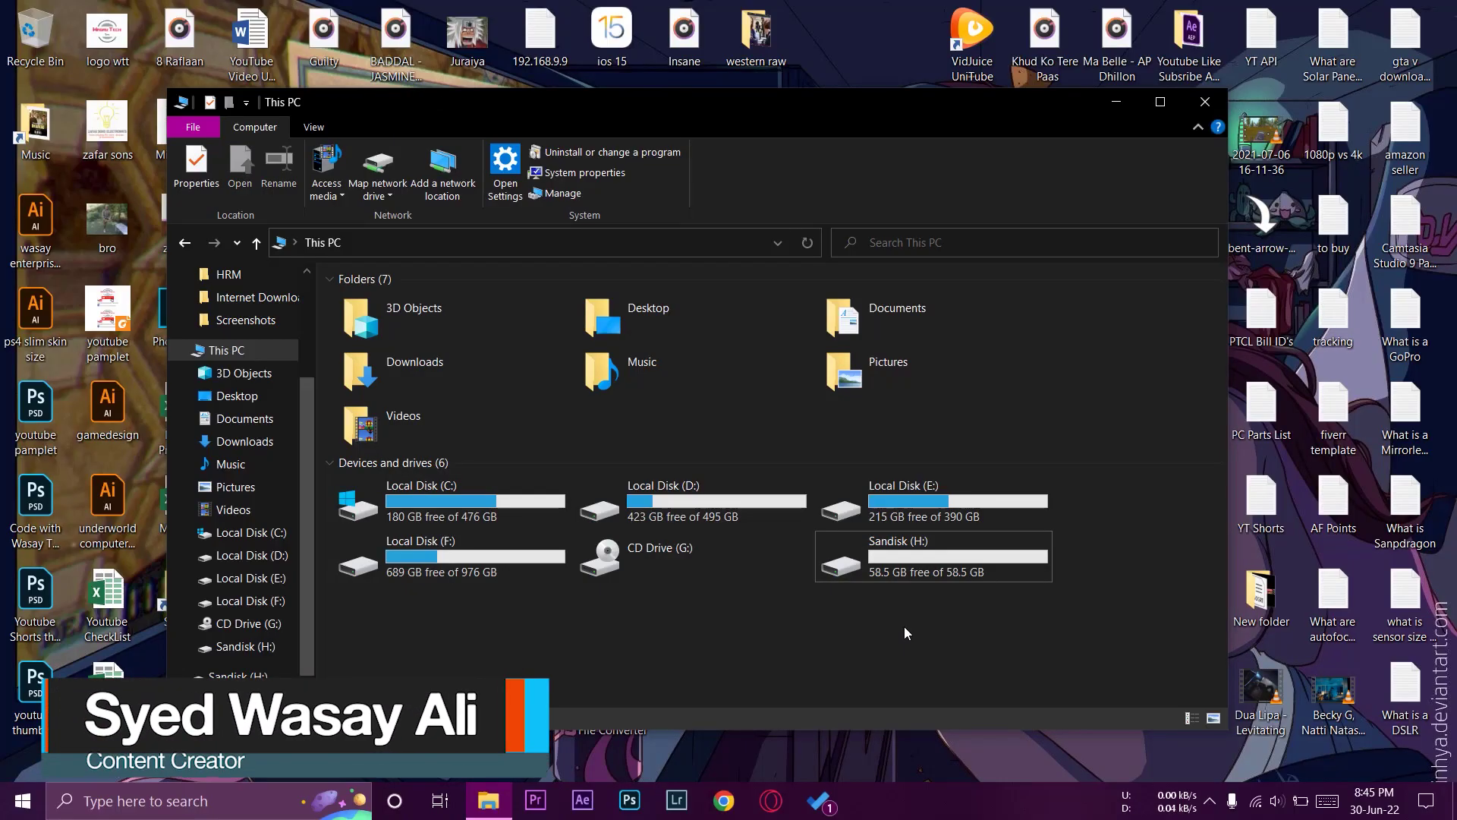
Open the Sandisk (H:) format window, view its file systems, and close it unformatted.
right_click(931, 560)
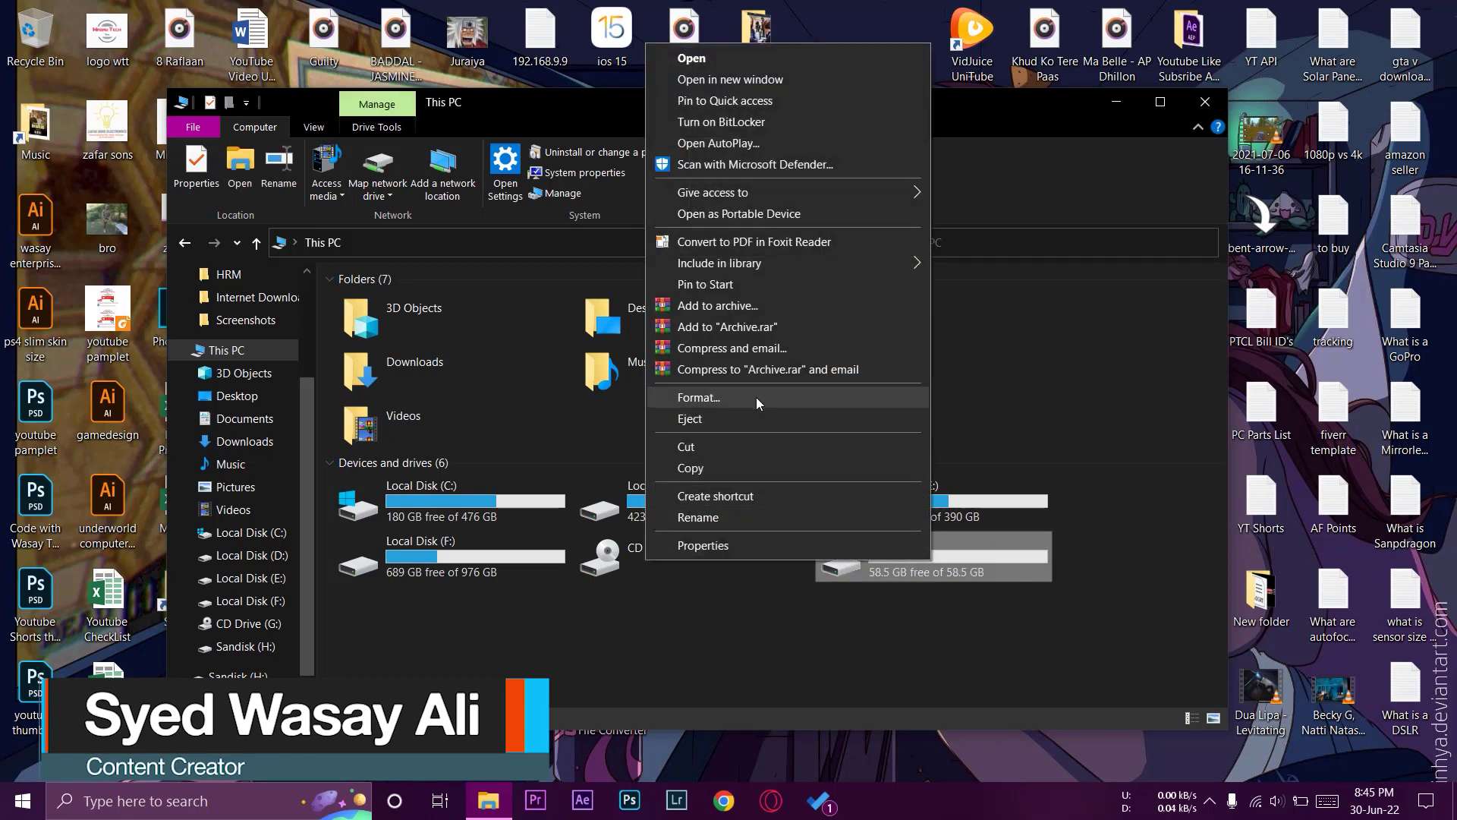
left_click(757, 397)
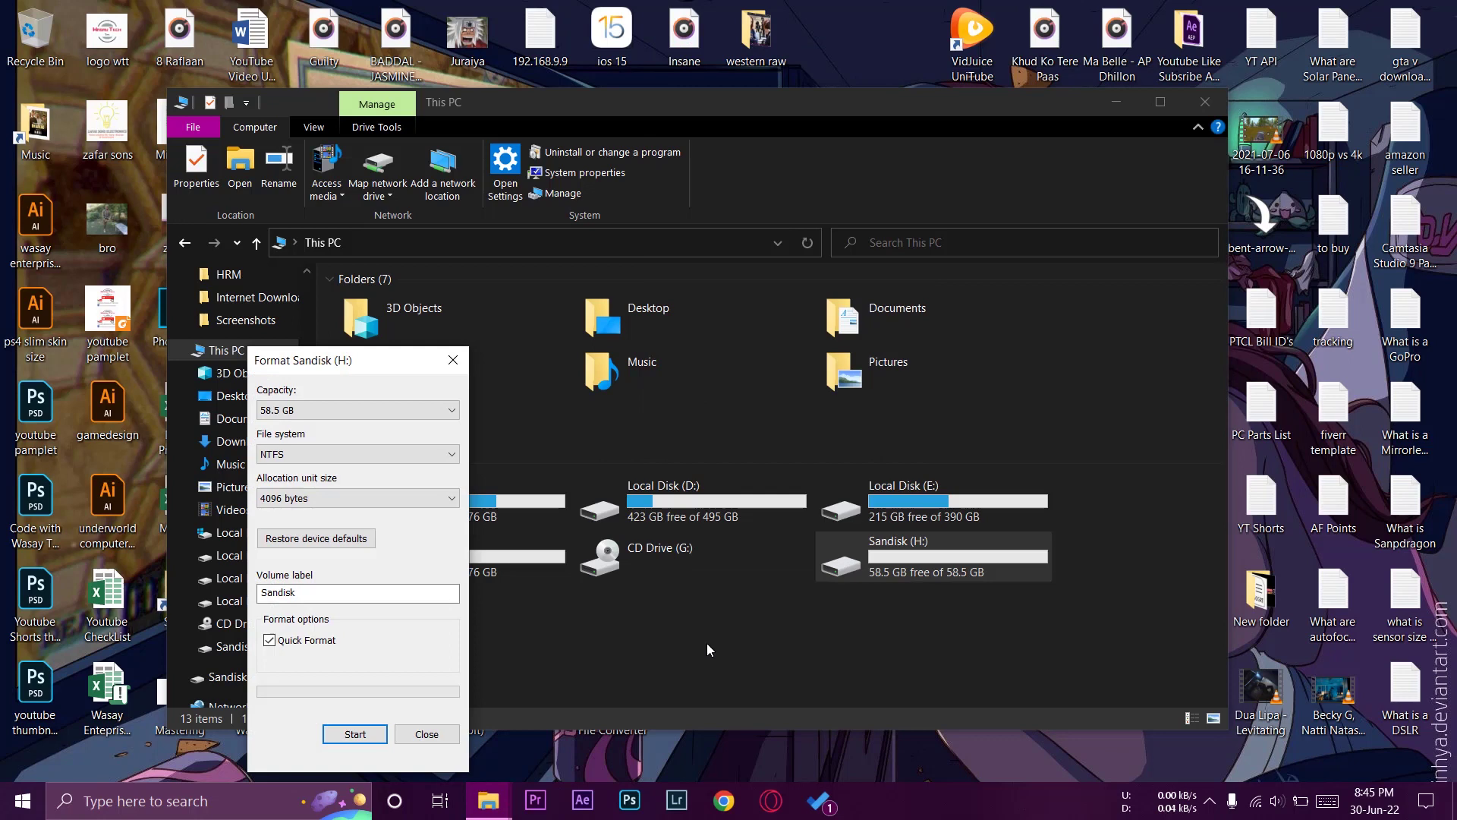
left_click(308, 455)
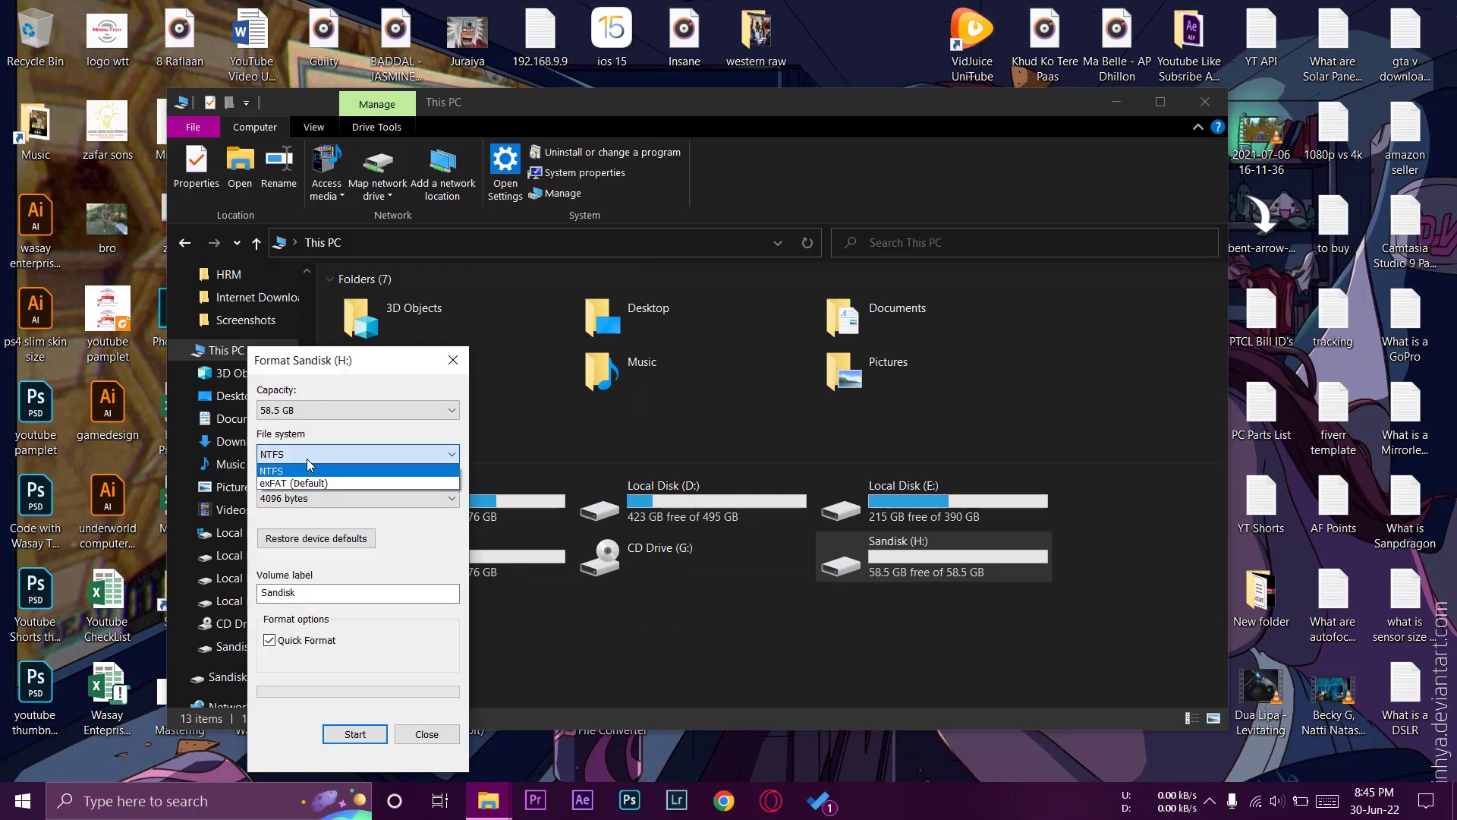
left_click(355, 452)
left_click_drag(347, 364, 453, 261)
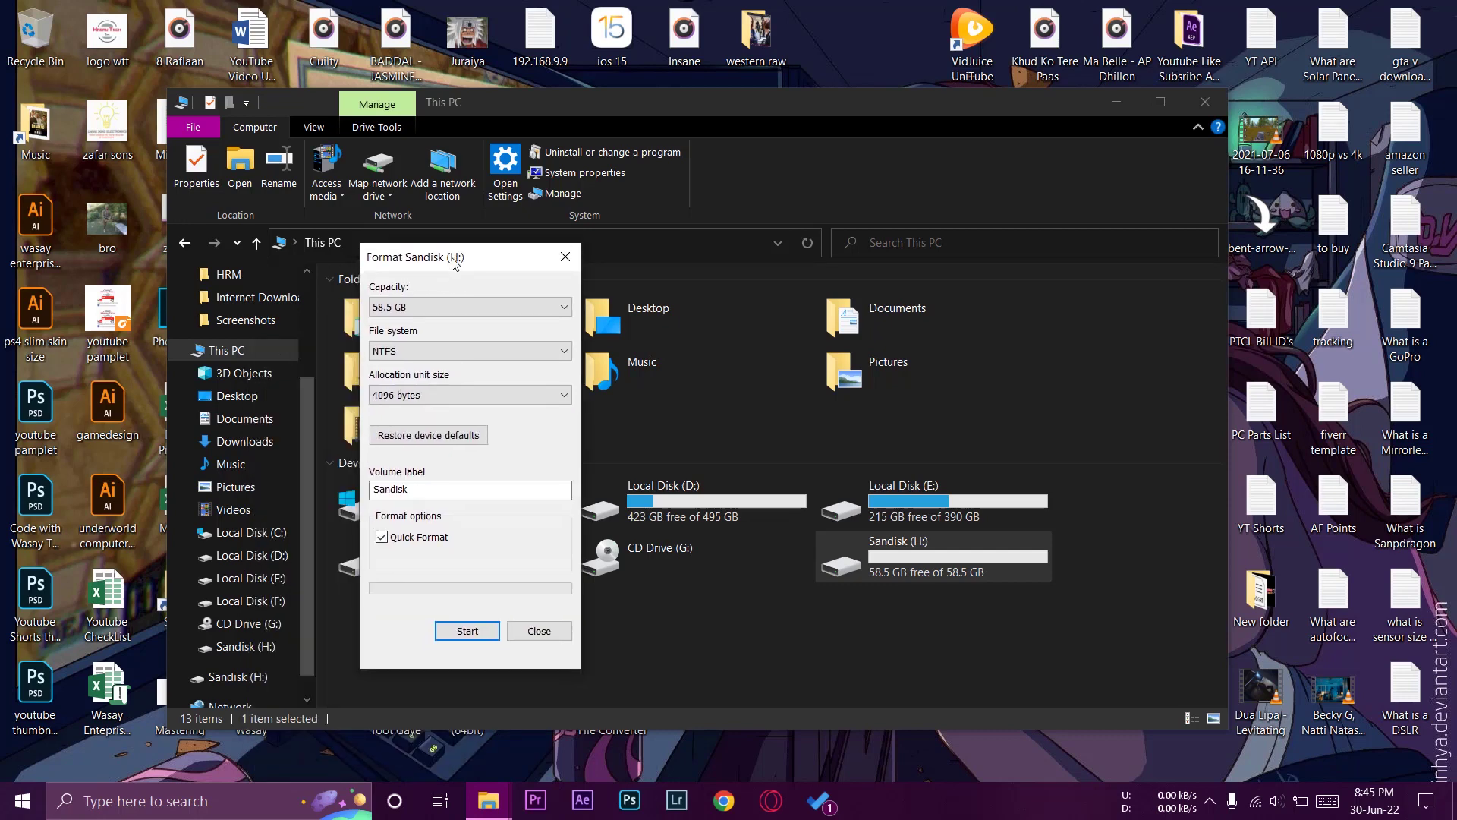
left_click(539, 629)
left_click(865, 644)
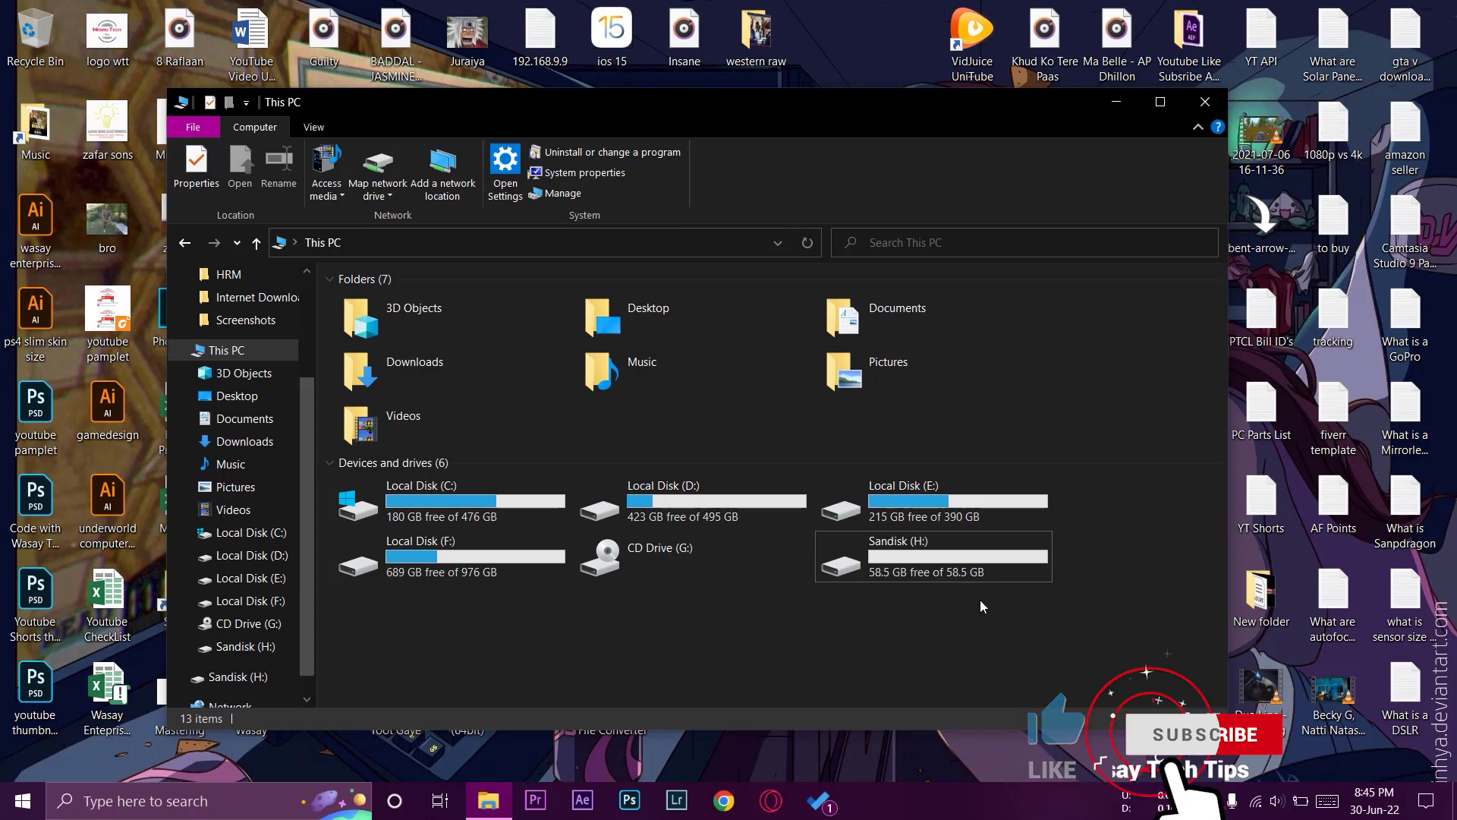
Reopen the Sandisk (H:) format options and review the file system list, keeping NTFS.
left_click(936, 574)
right_click(936, 574)
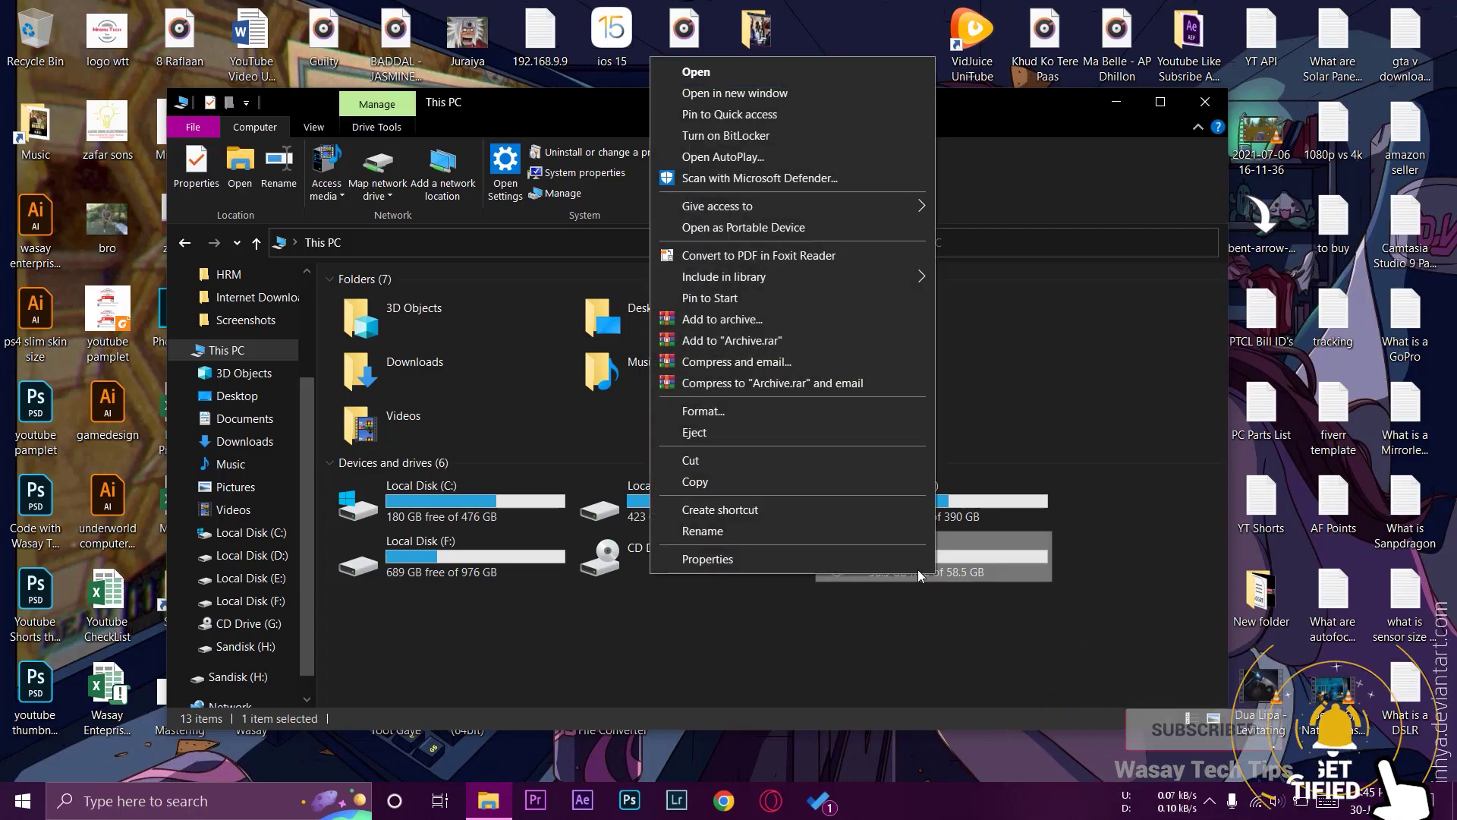
left_click(706, 413)
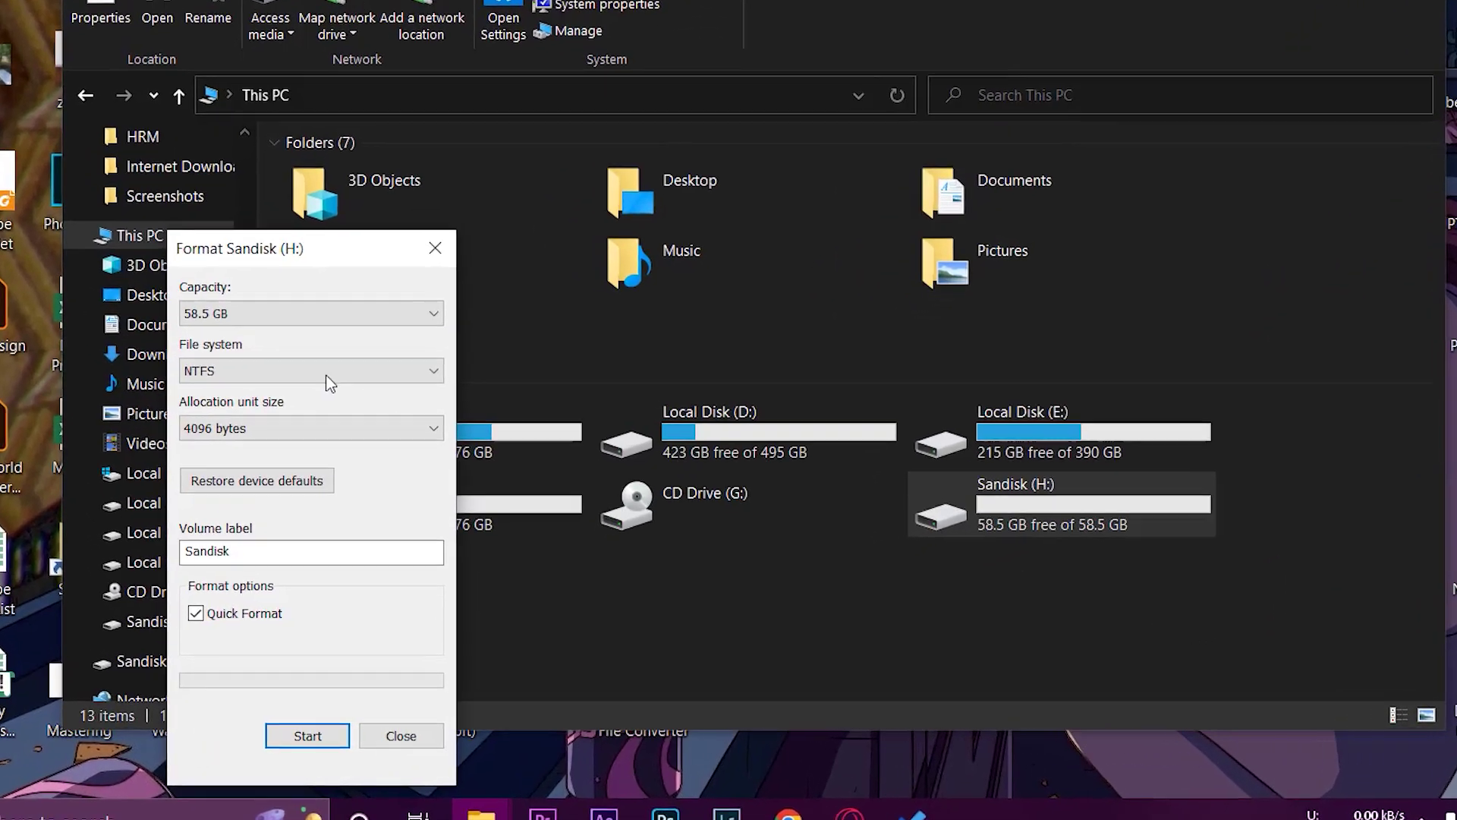
left_click(341, 444)
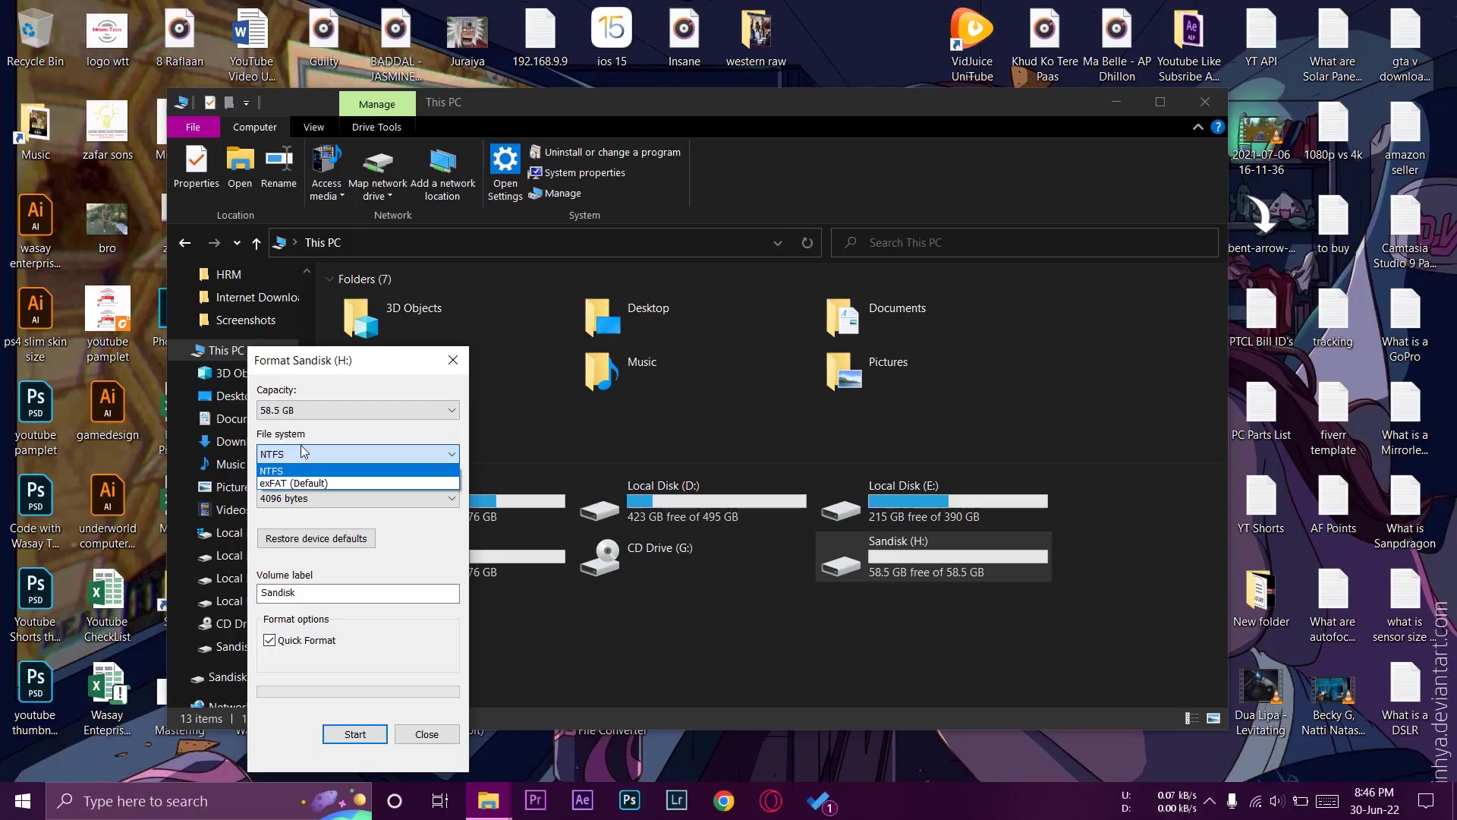
left_click(312, 446)
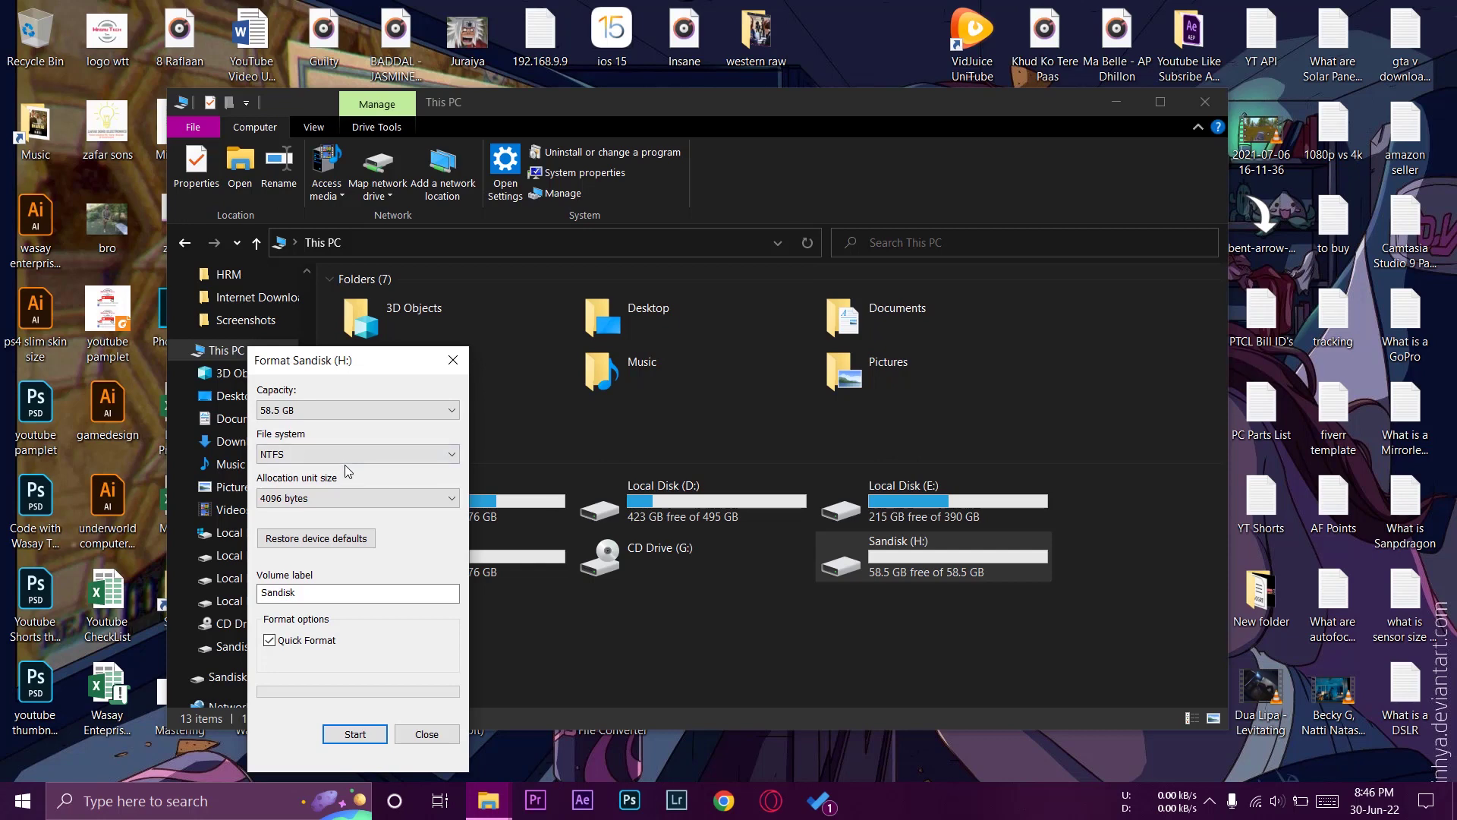
Recheck the file system choices, reposition the format window, and close it without formatting.
left_click(378, 453)
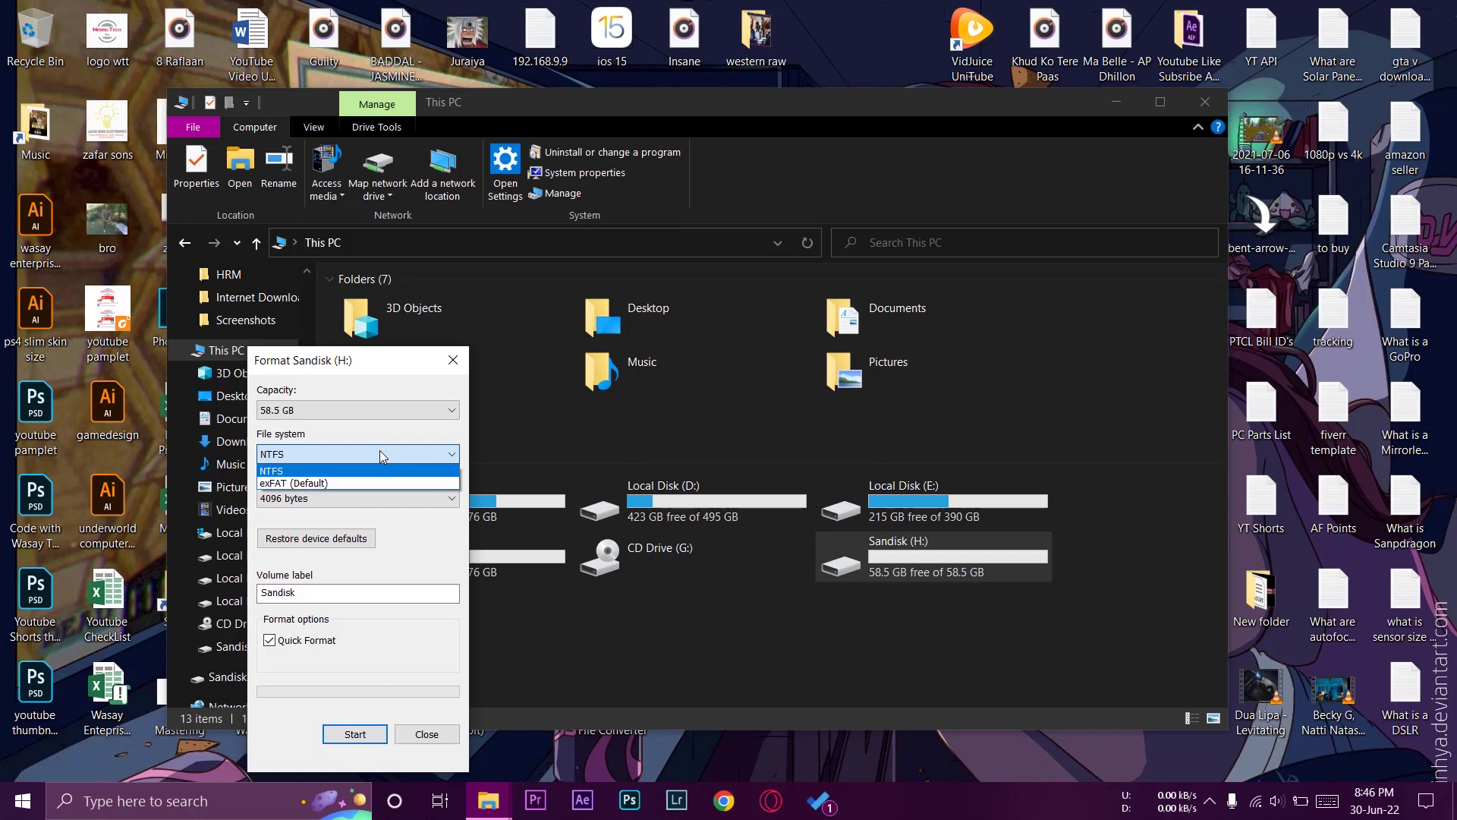
left_click(378, 453)
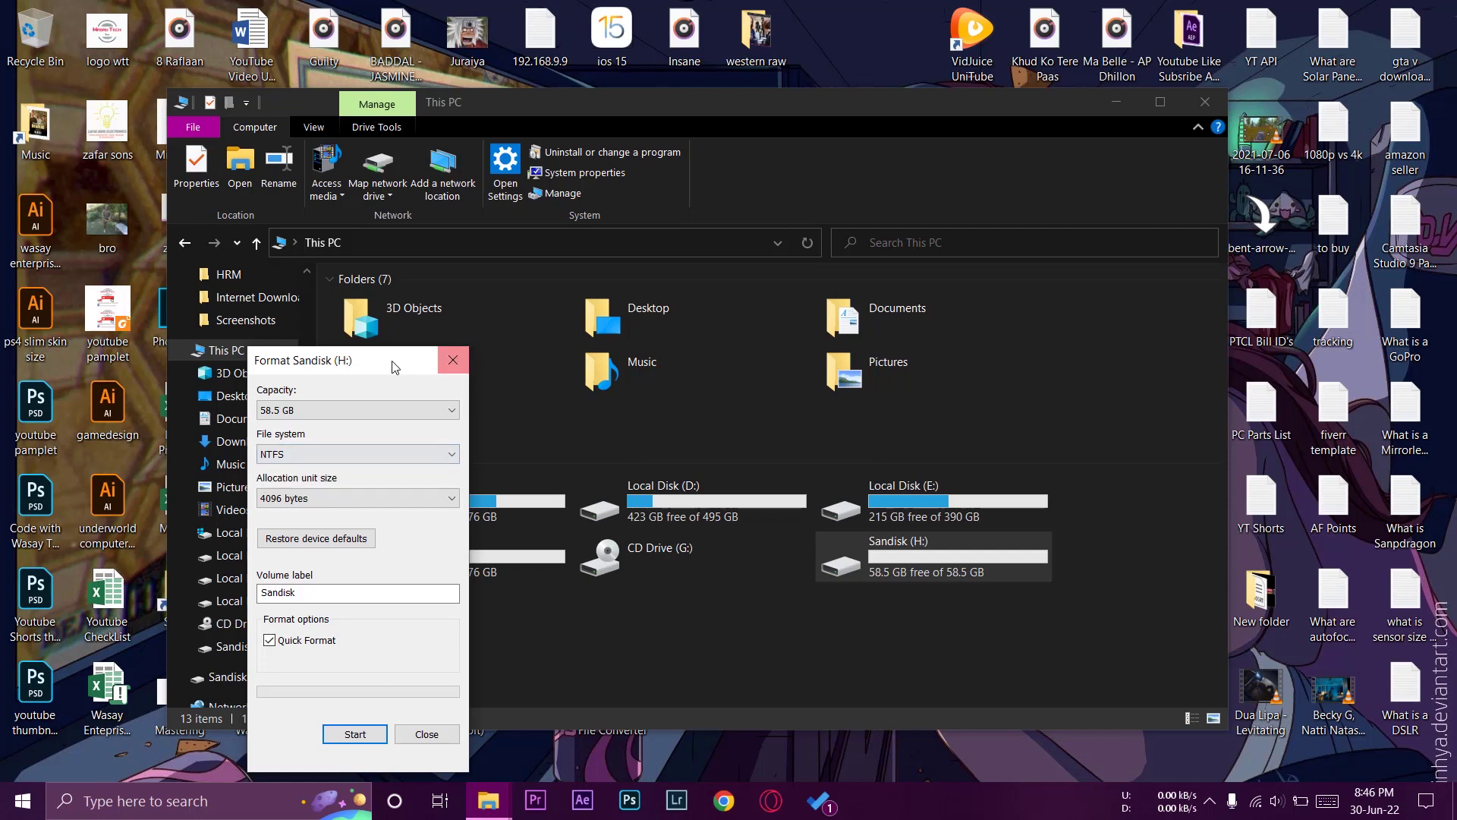
left_click_drag(413, 353, 473, 309)
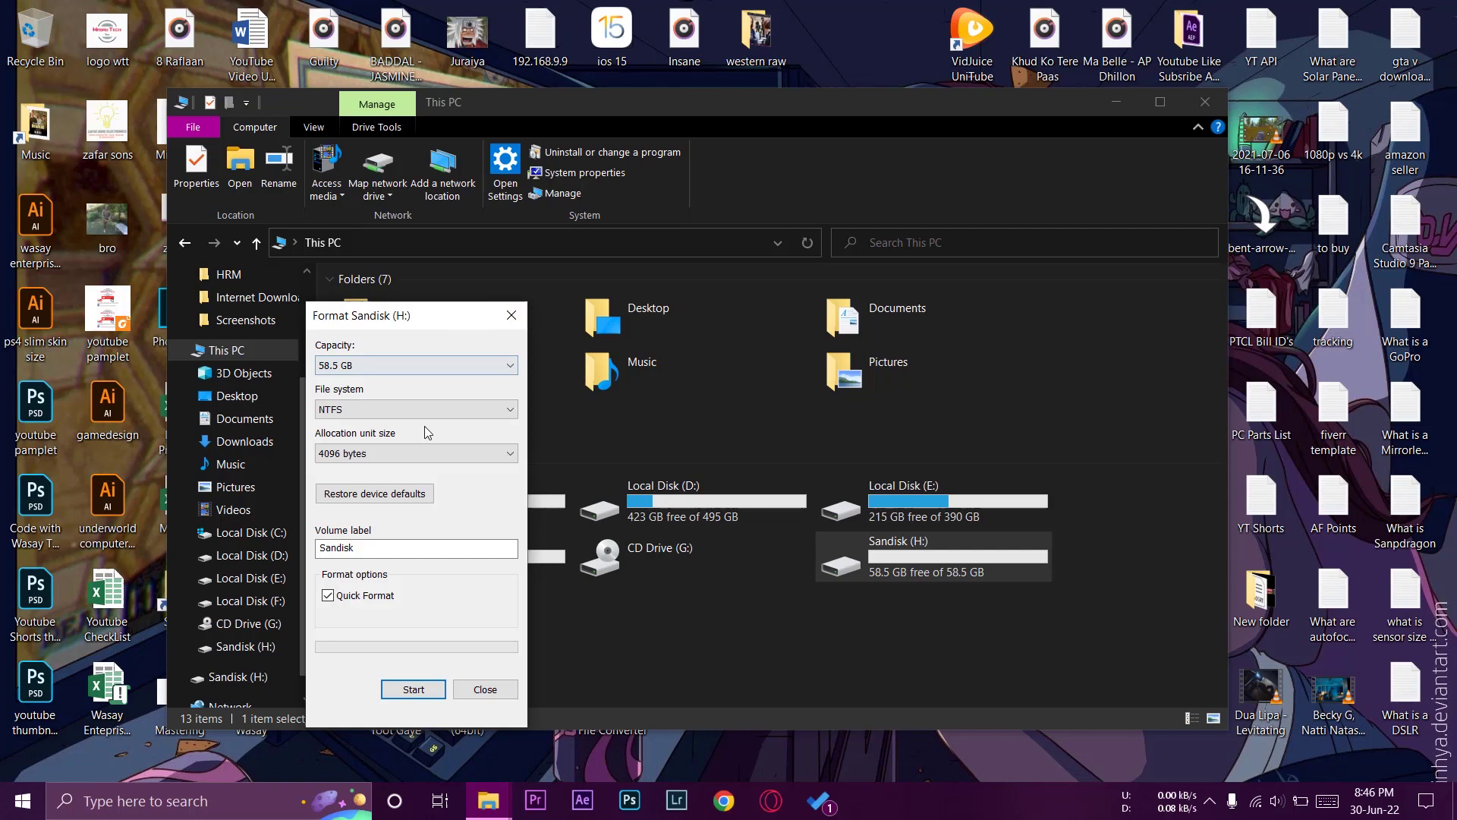
left_click(422, 406)
left_click(422, 407)
left_click(511, 315)
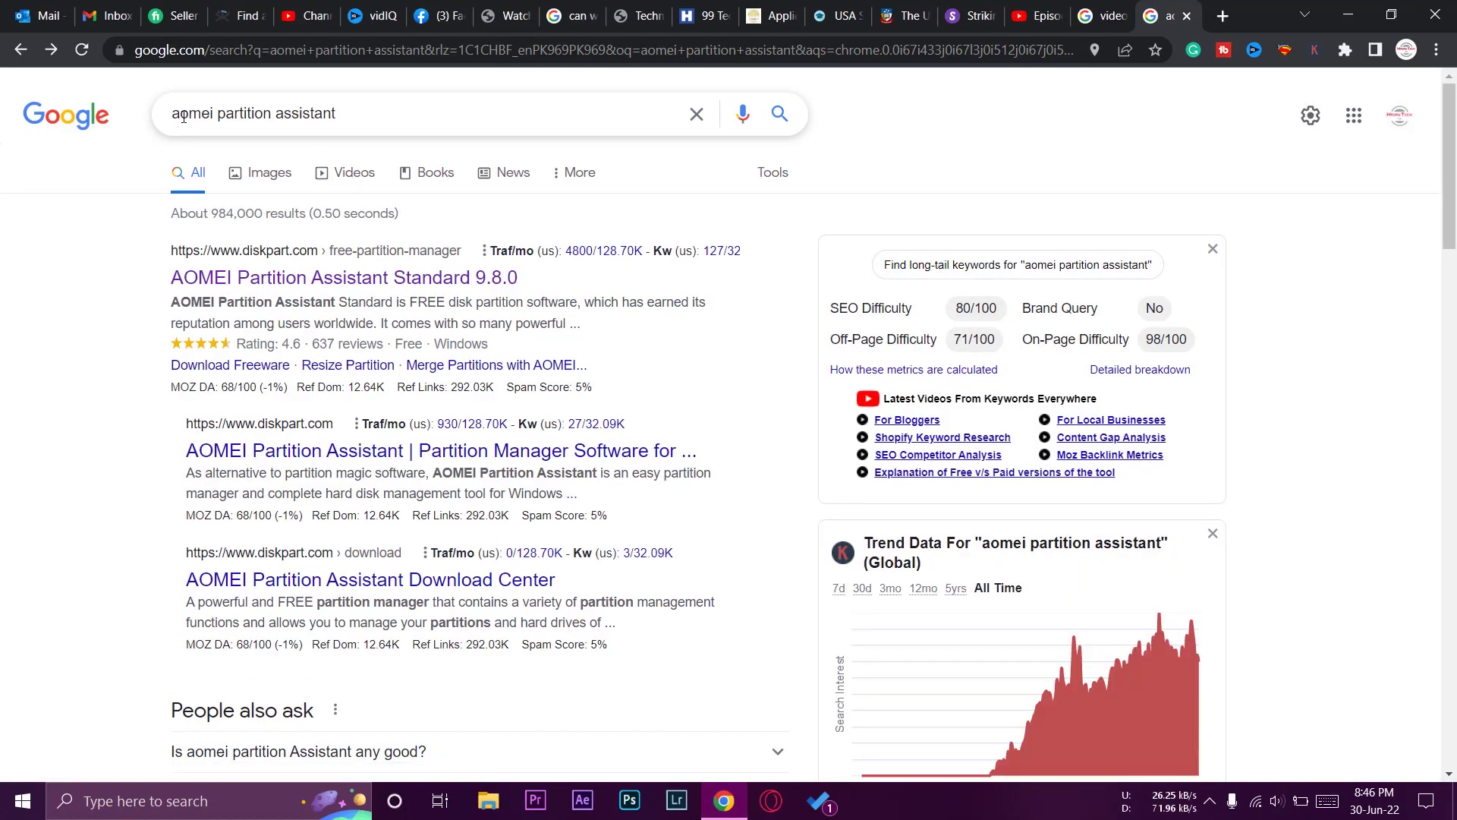
scroll(805, 434, "down", 3)
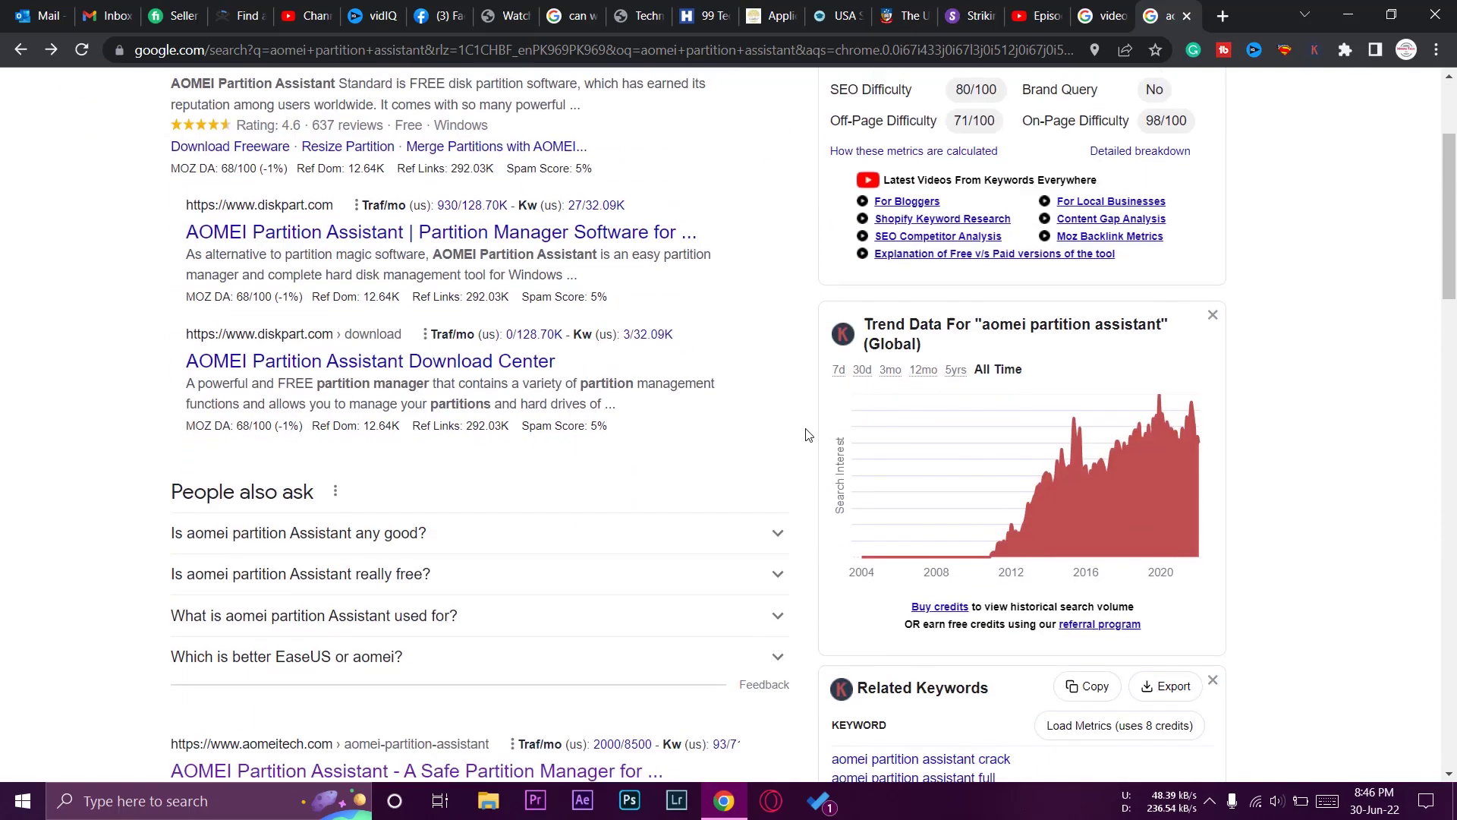
scroll(806, 434, "down", 2)
scroll(804, 433, "down", 1)
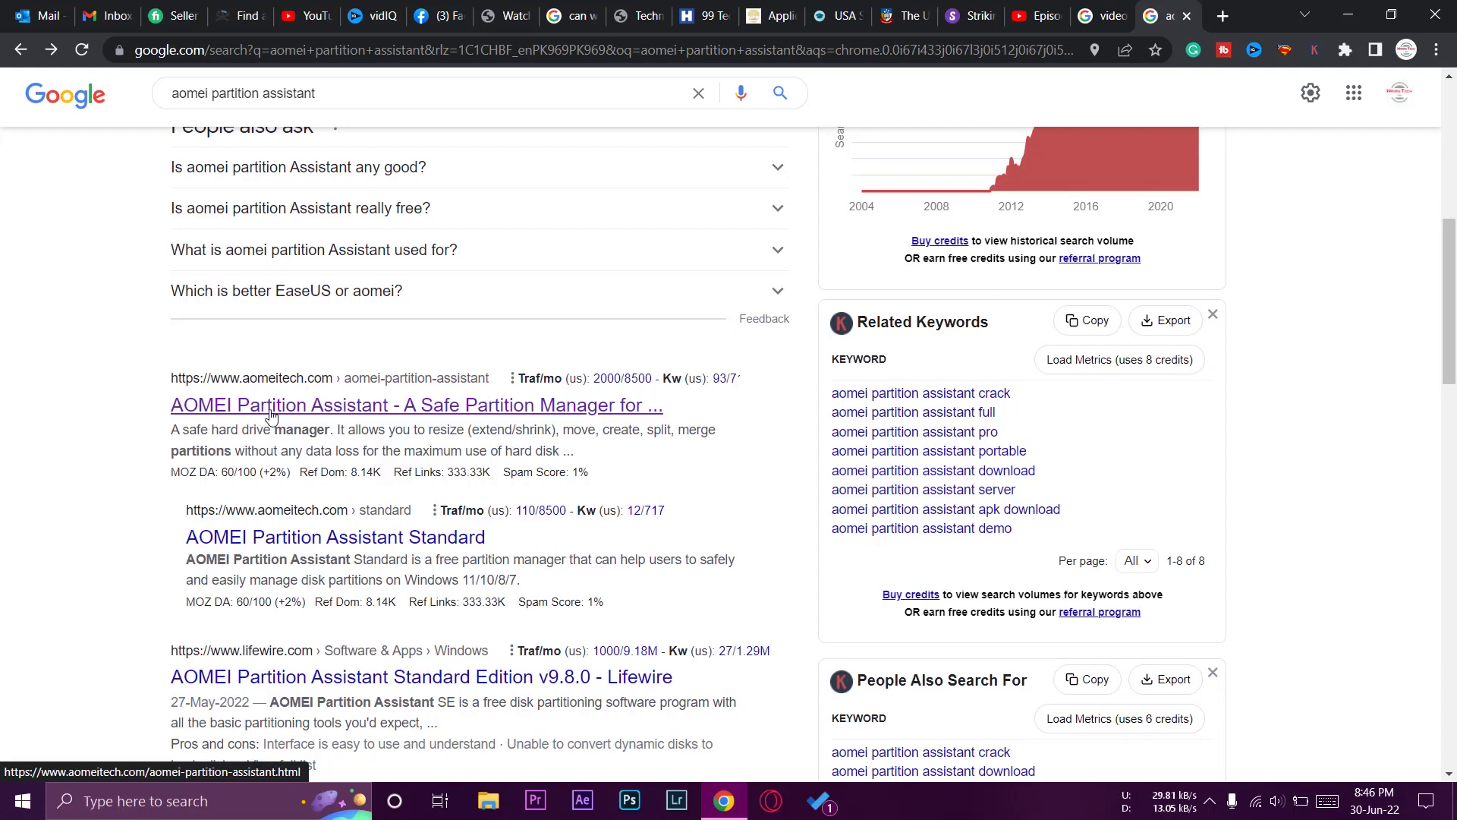
Open the aomeitech.com page and choose Download Freeware for the free Standard Edition.
left_click(247, 413)
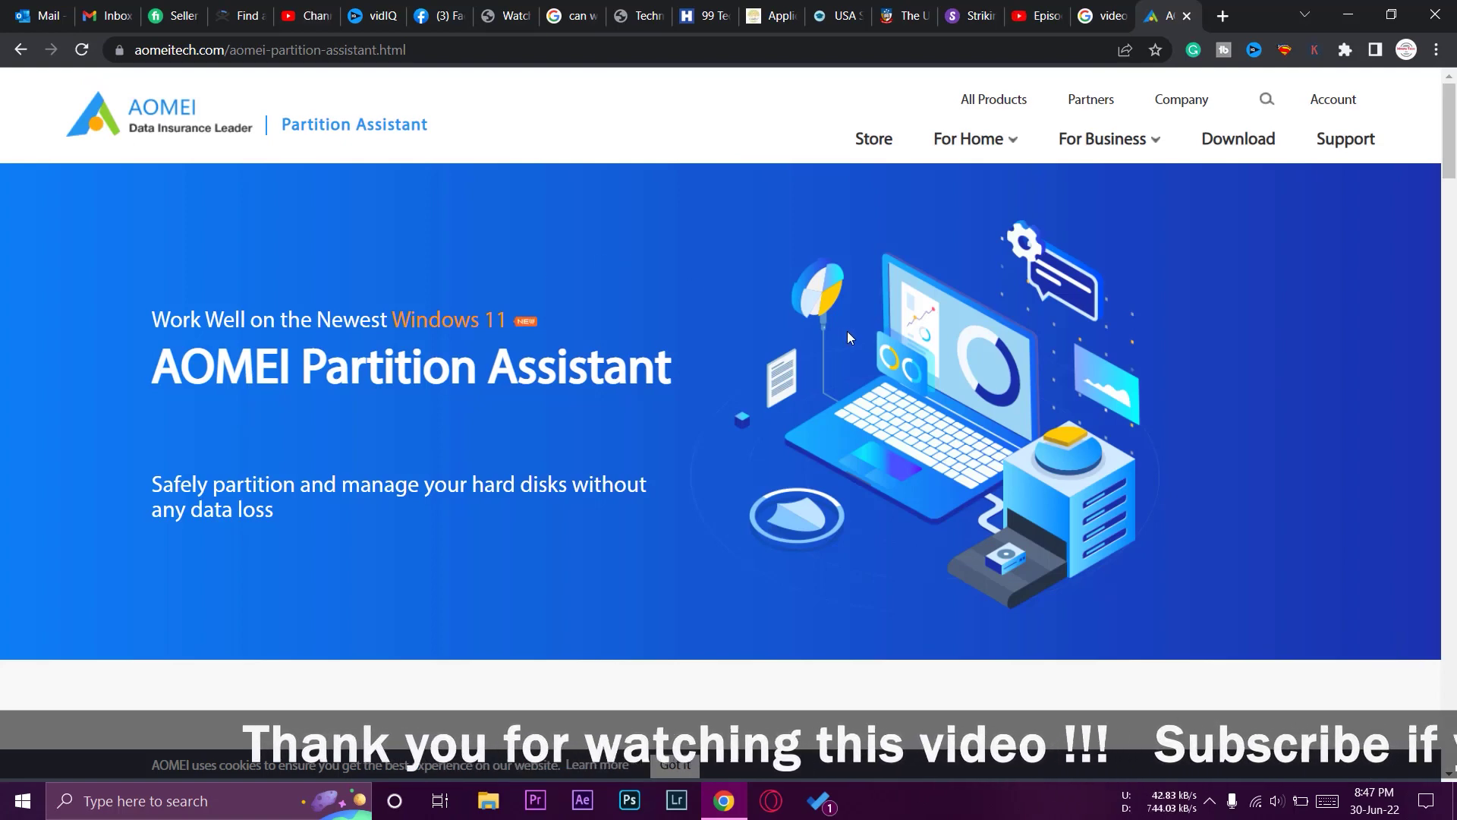
scroll(847, 338, "down", 2)
scroll(848, 337, "down", 4)
scroll(847, 337, "down", 5)
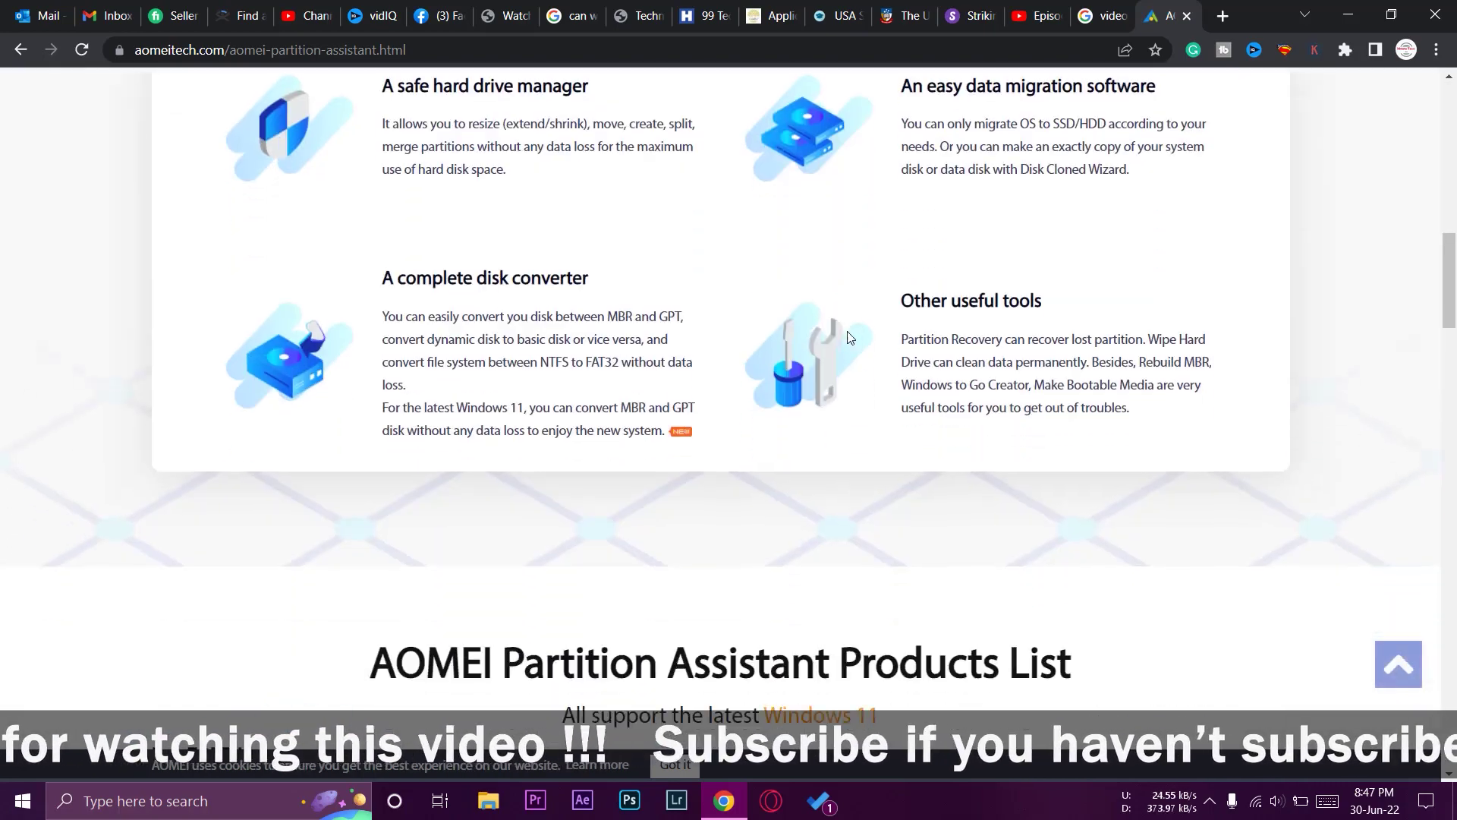
scroll(847, 337, "down", 5)
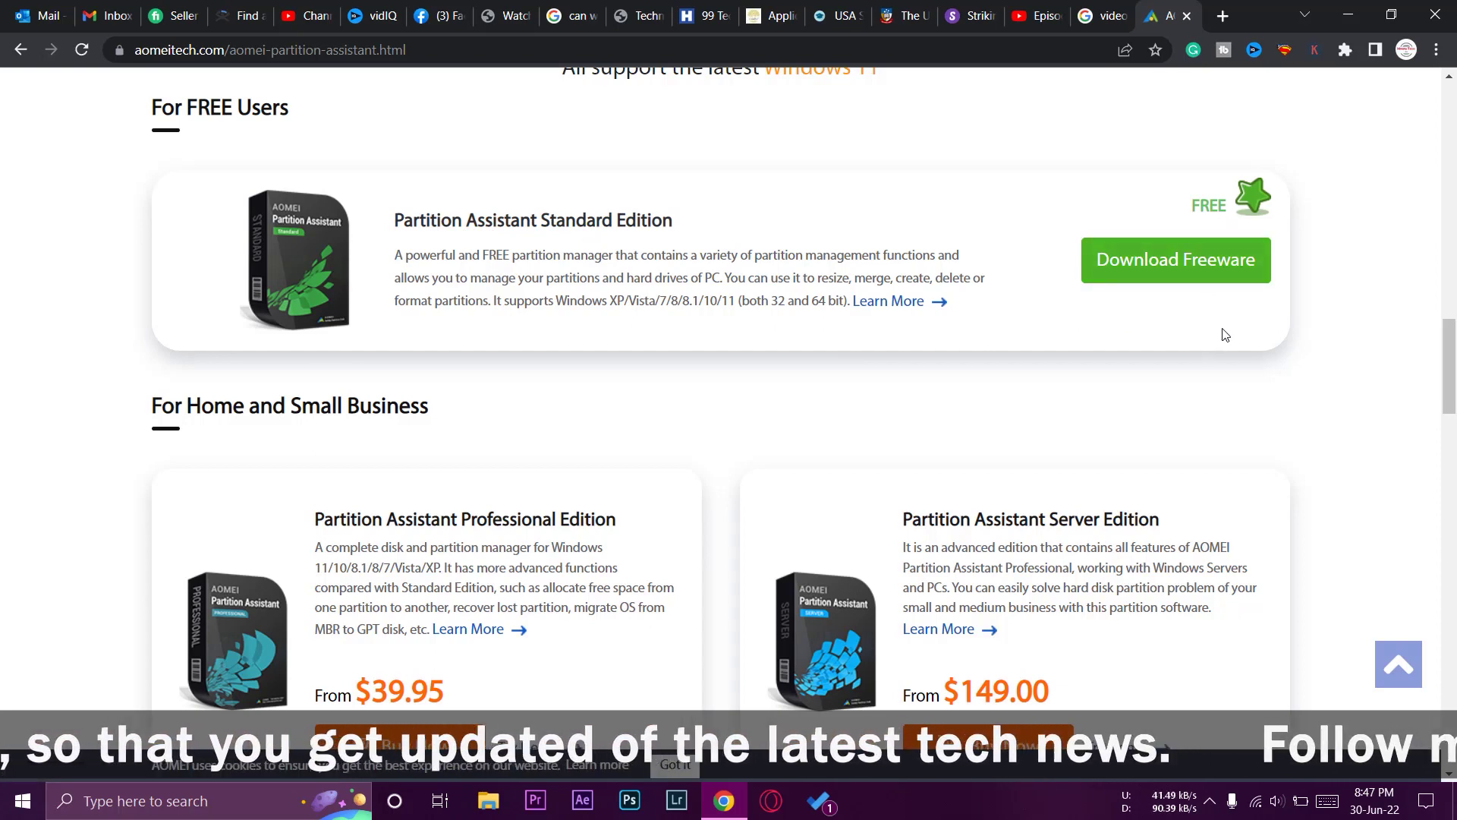
scroll(1224, 335, "up", 1)
left_click(1198, 299)
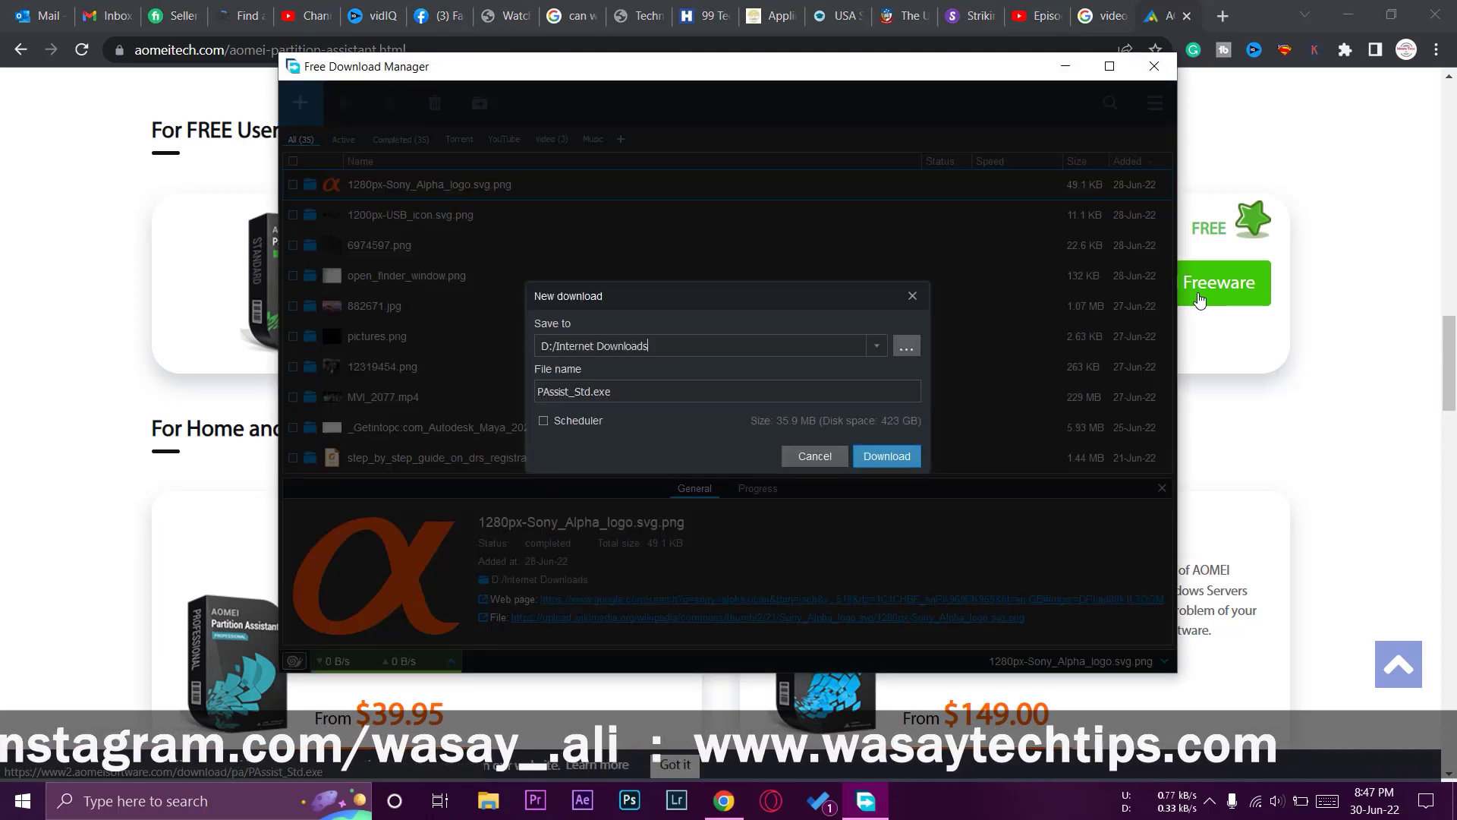
Save PAssist_Std.exe to D:\Internet Downloads and run it as administrator.
left_click(897, 457)
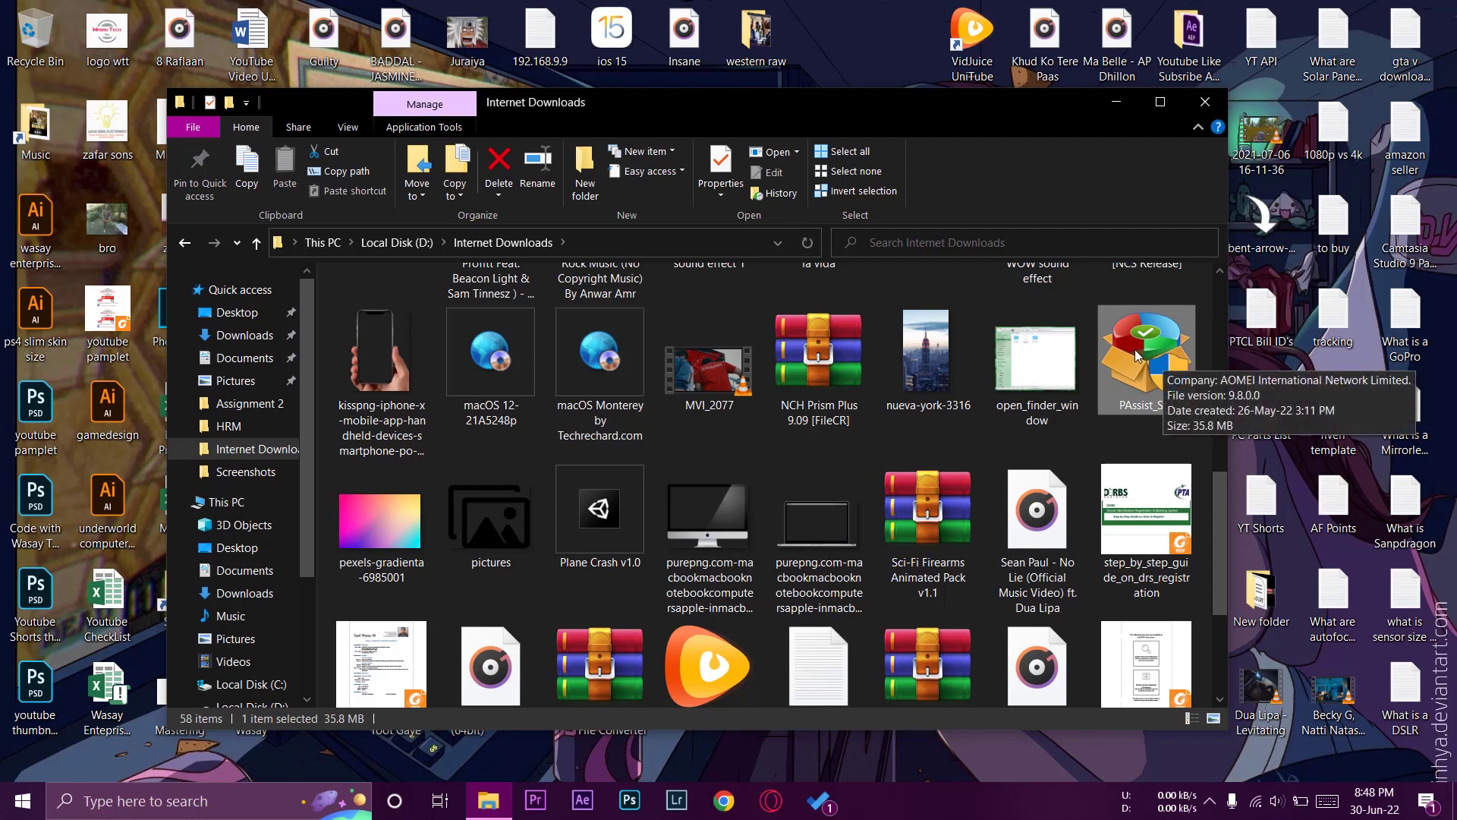
right_click(1136, 350)
left_click(1000, 317)
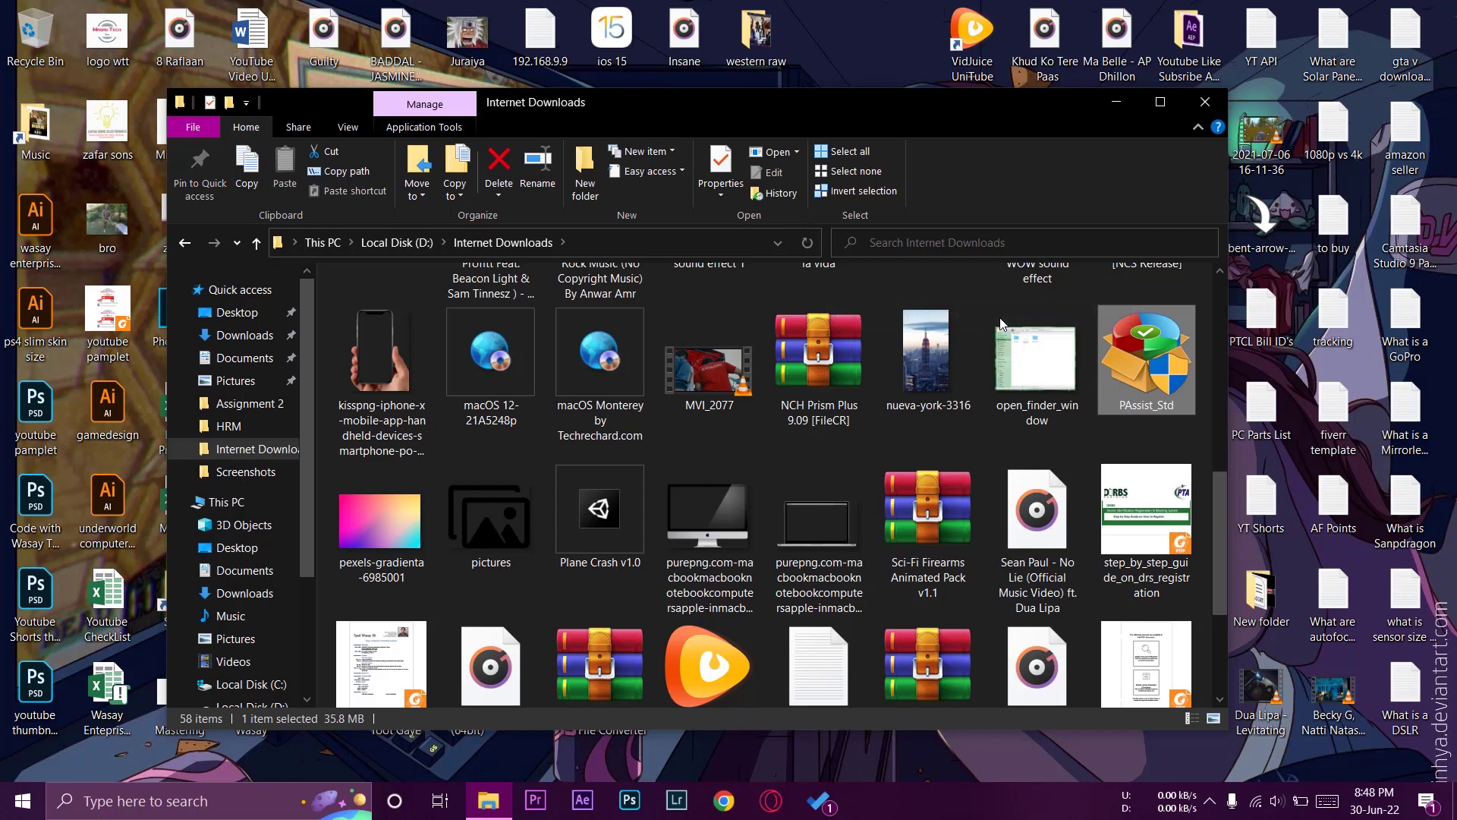
Choose English, skip the Pro offer, and install to C:\Program Files (x86)\AOMEI Partition Assistant.
left_click(1209, 104)
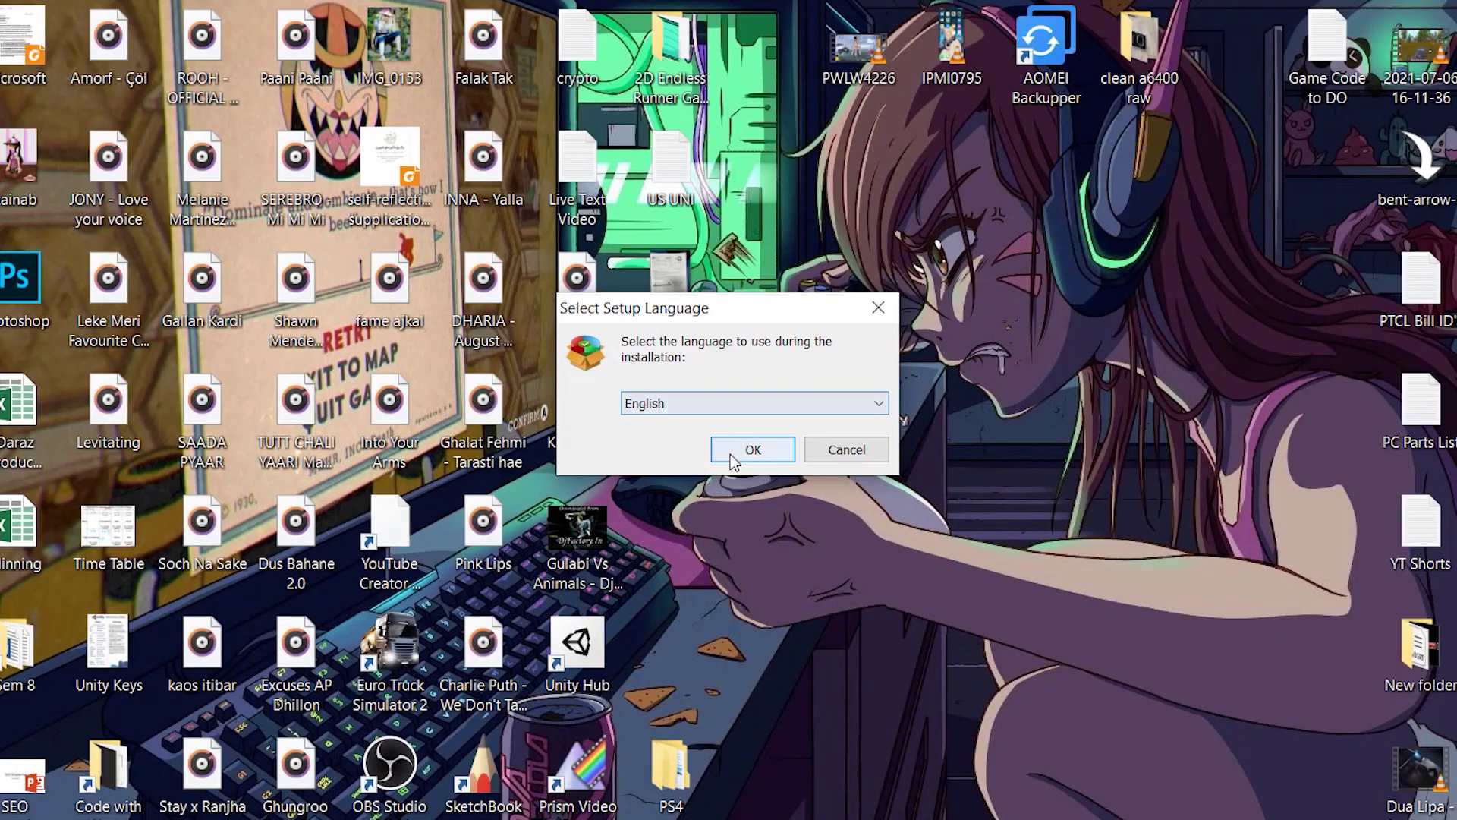
left_click(730, 454)
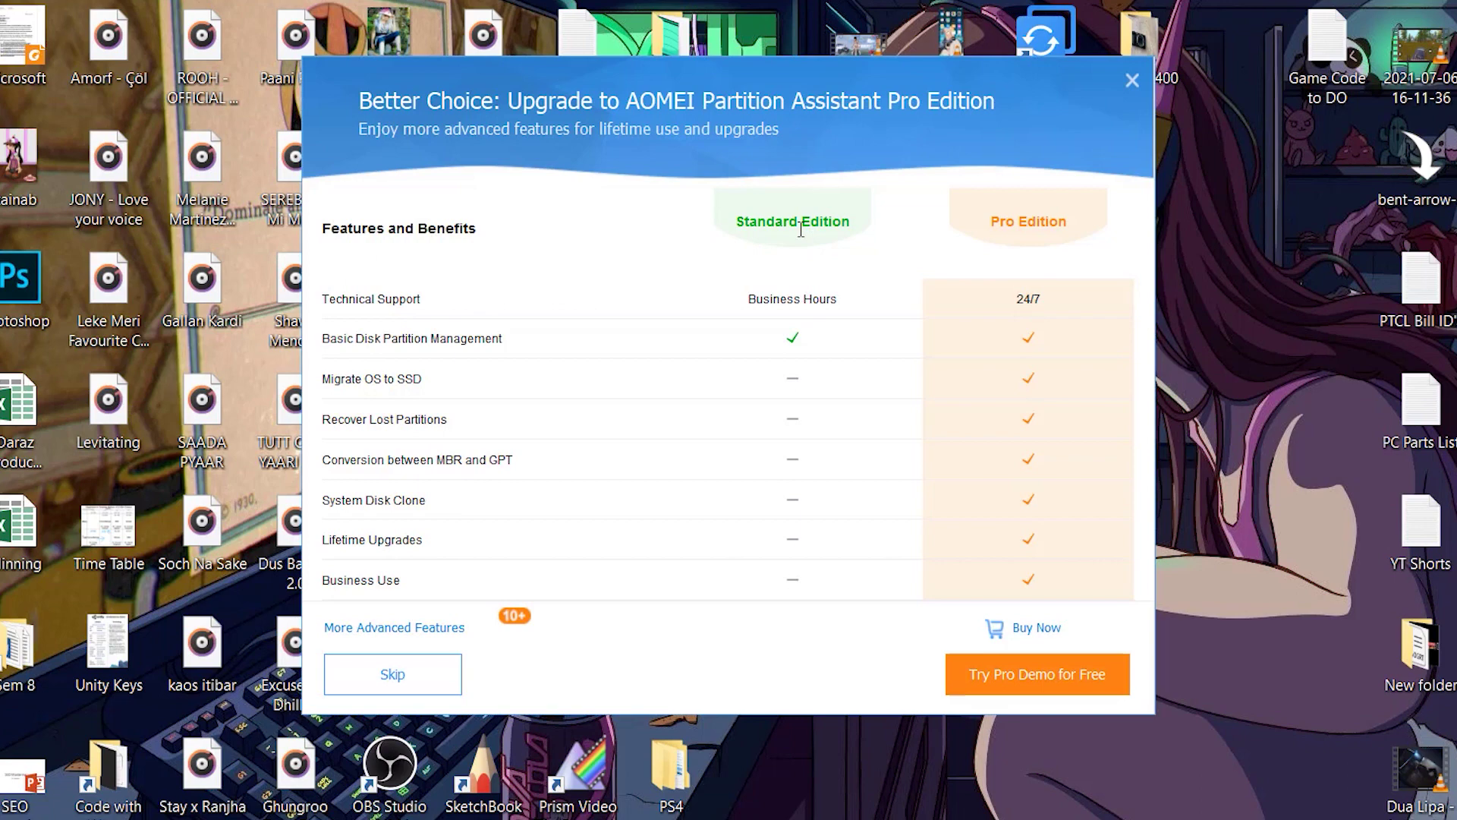
left_click(454, 666)
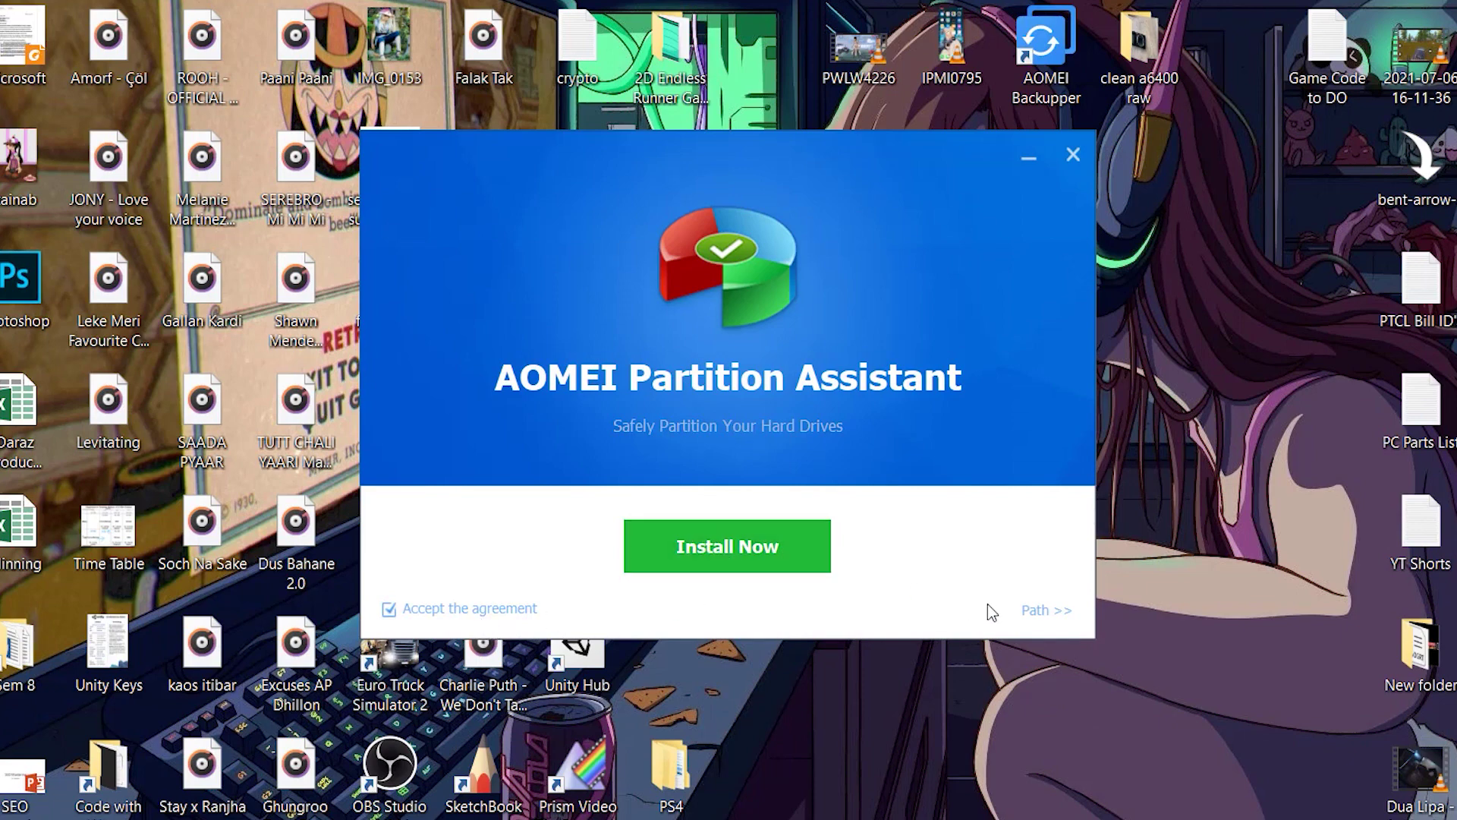
left_click(1053, 613)
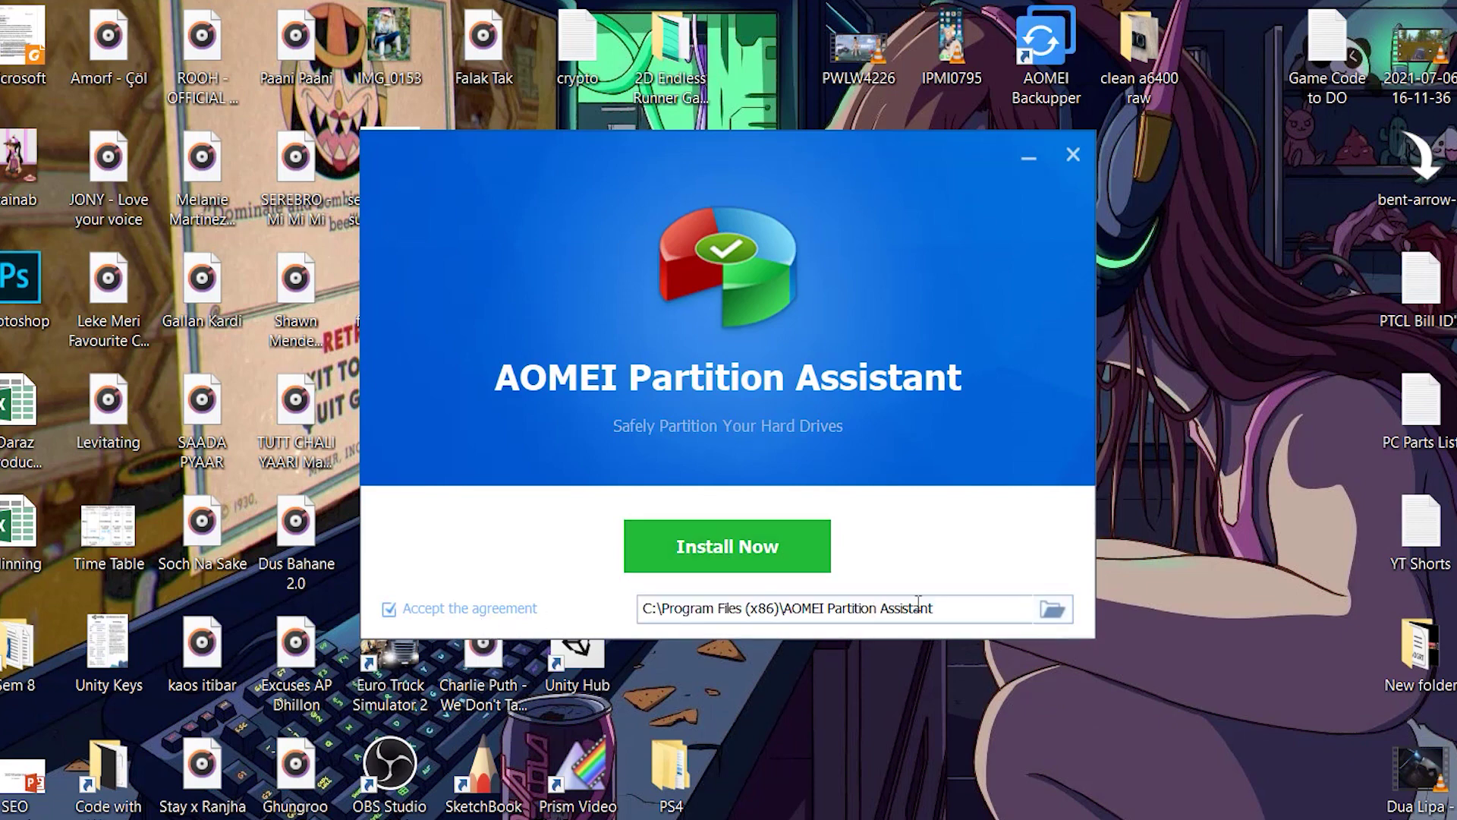
left_click(754, 550)
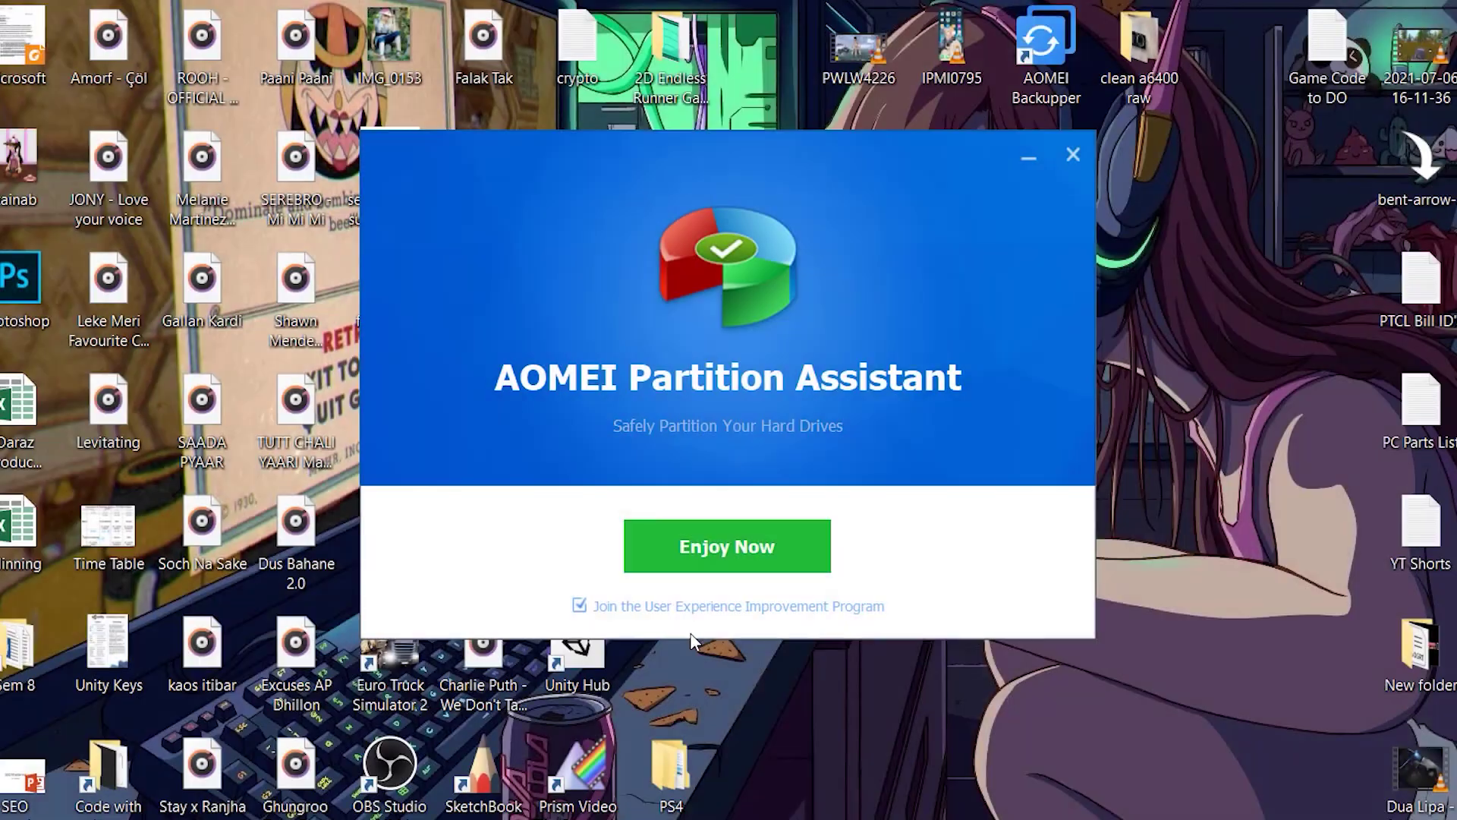
Opt out of the Experience Improvement Program, dismiss the Windows 11 checker, and restore the window.
left_click(581, 605)
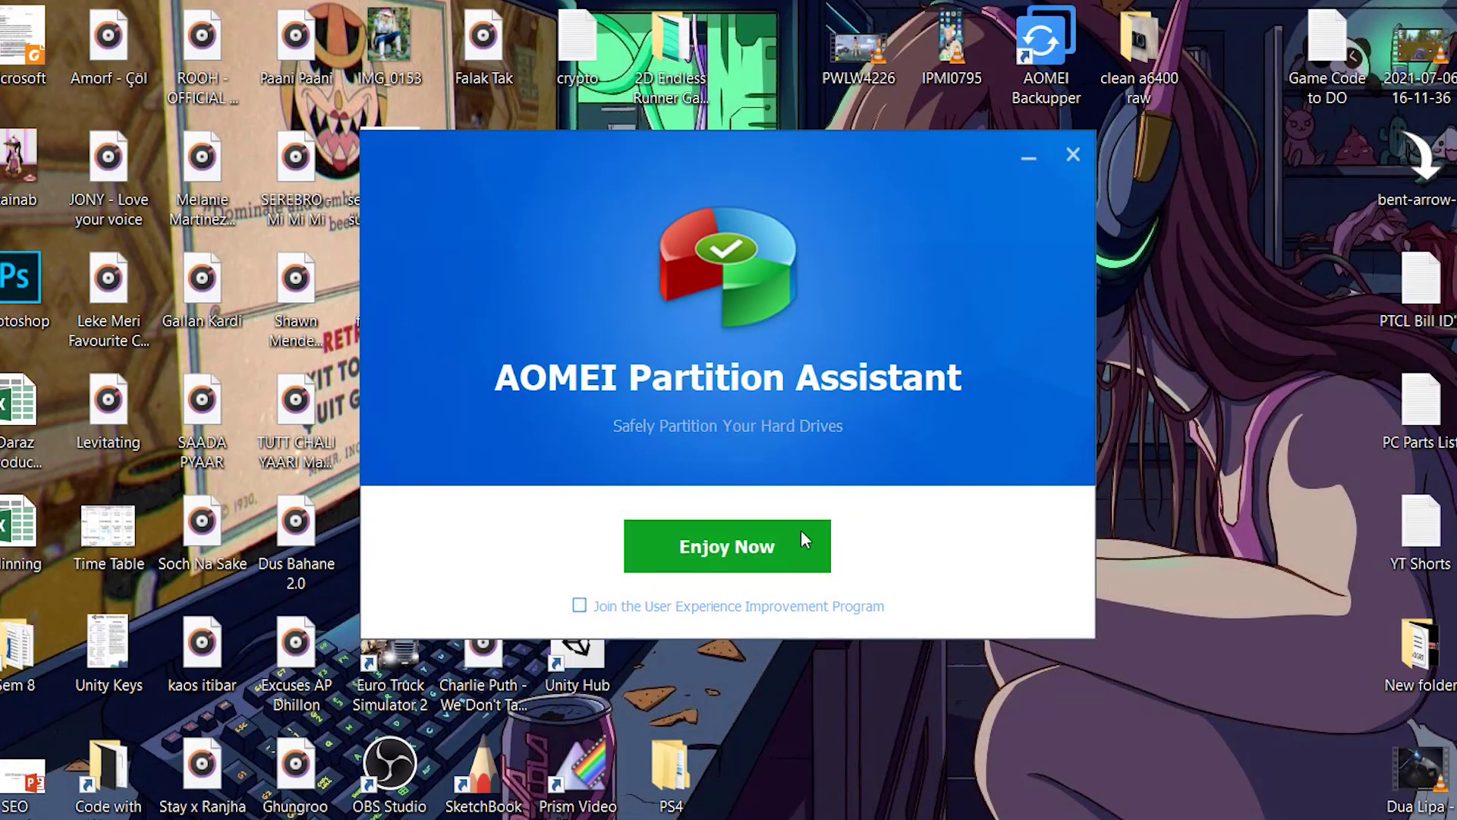
left_click(755, 545)
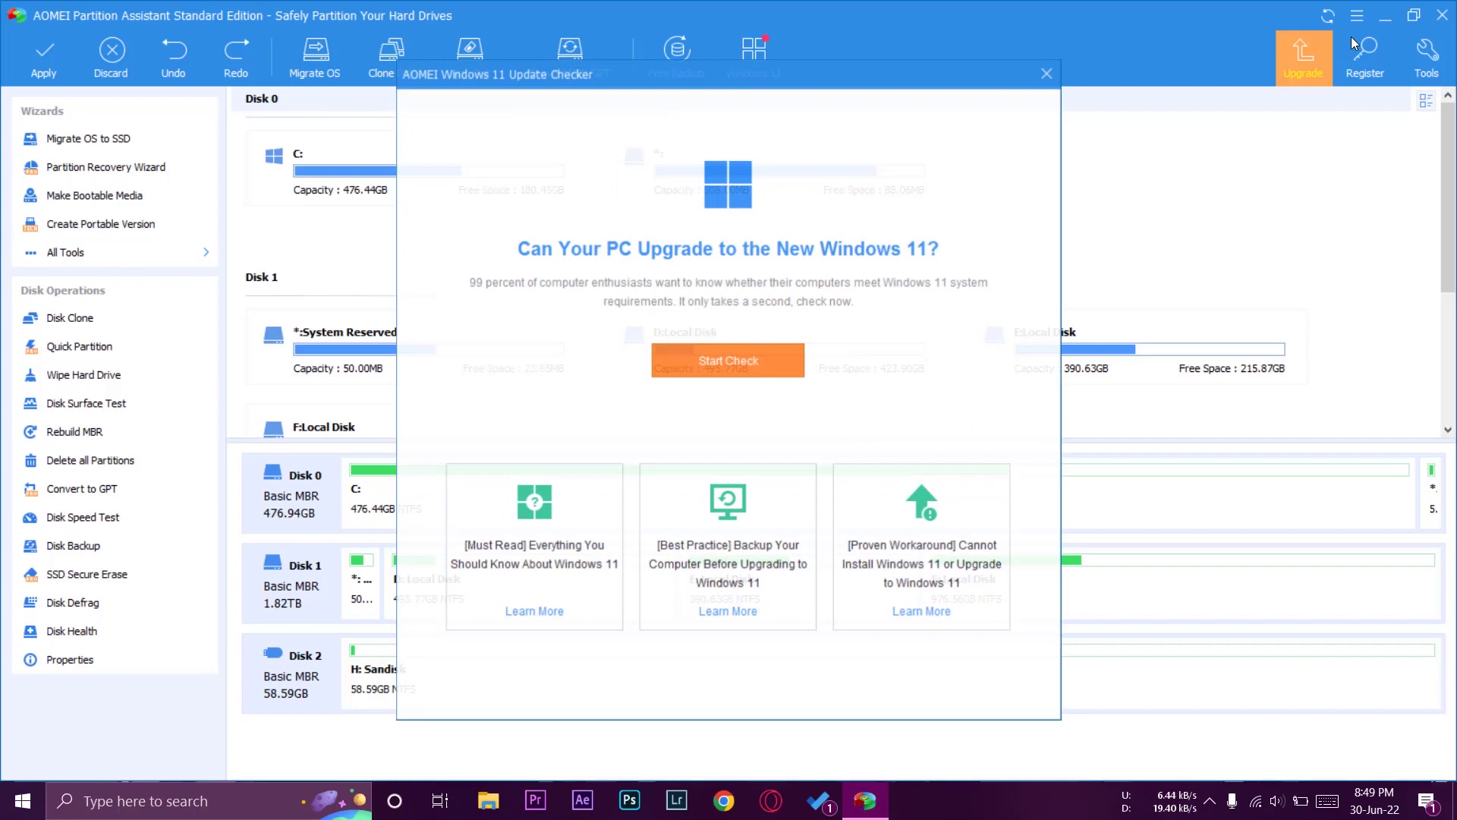
left_click(1045, 69)
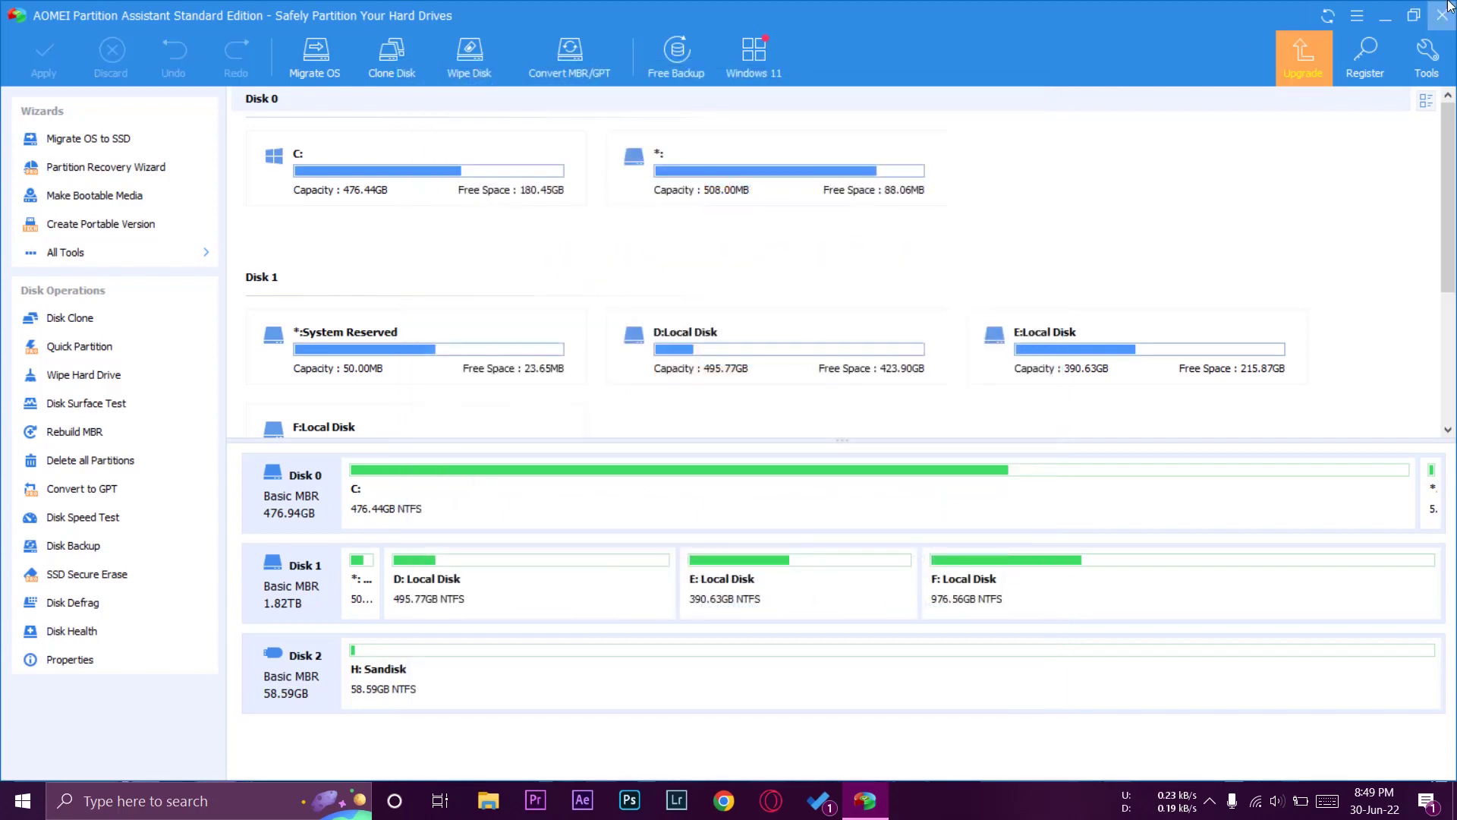
left_click(1412, 15)
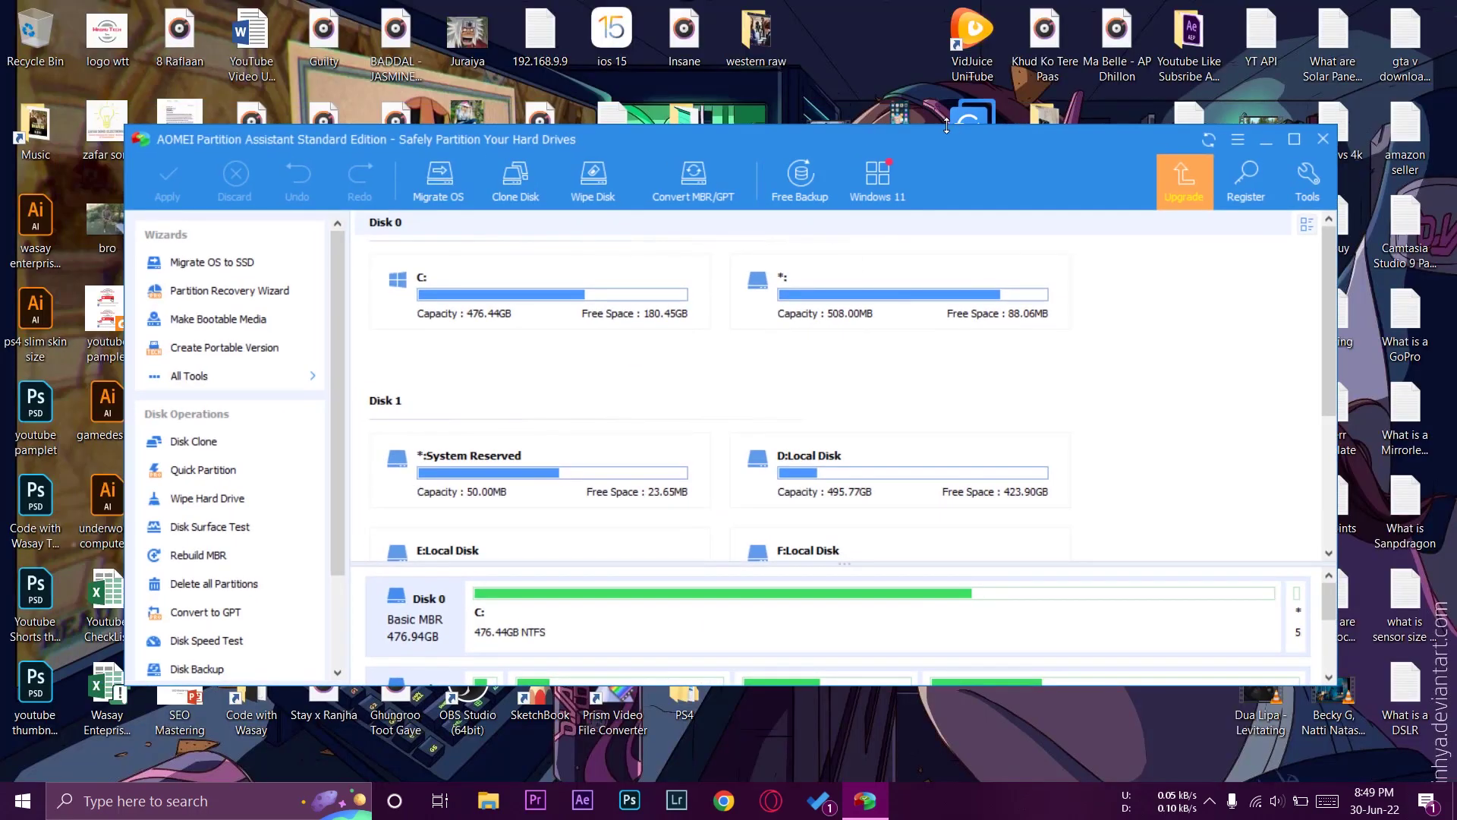
Make the window taller and select the H:Sandisk partition on Disk 2 (Removable).
left_click_drag(949, 124, 949, 35)
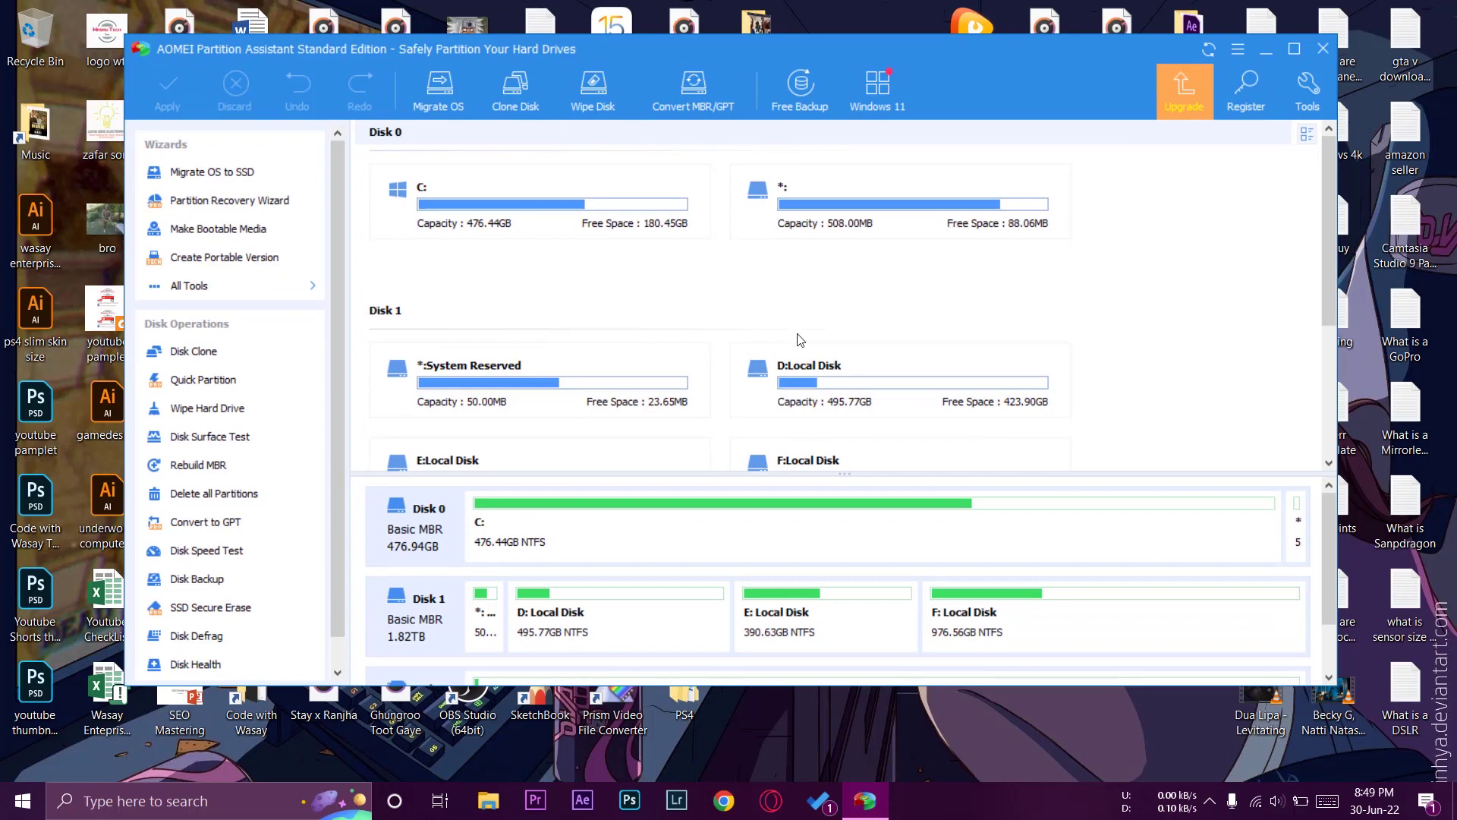
scroll(1037, 445, "down", 3)
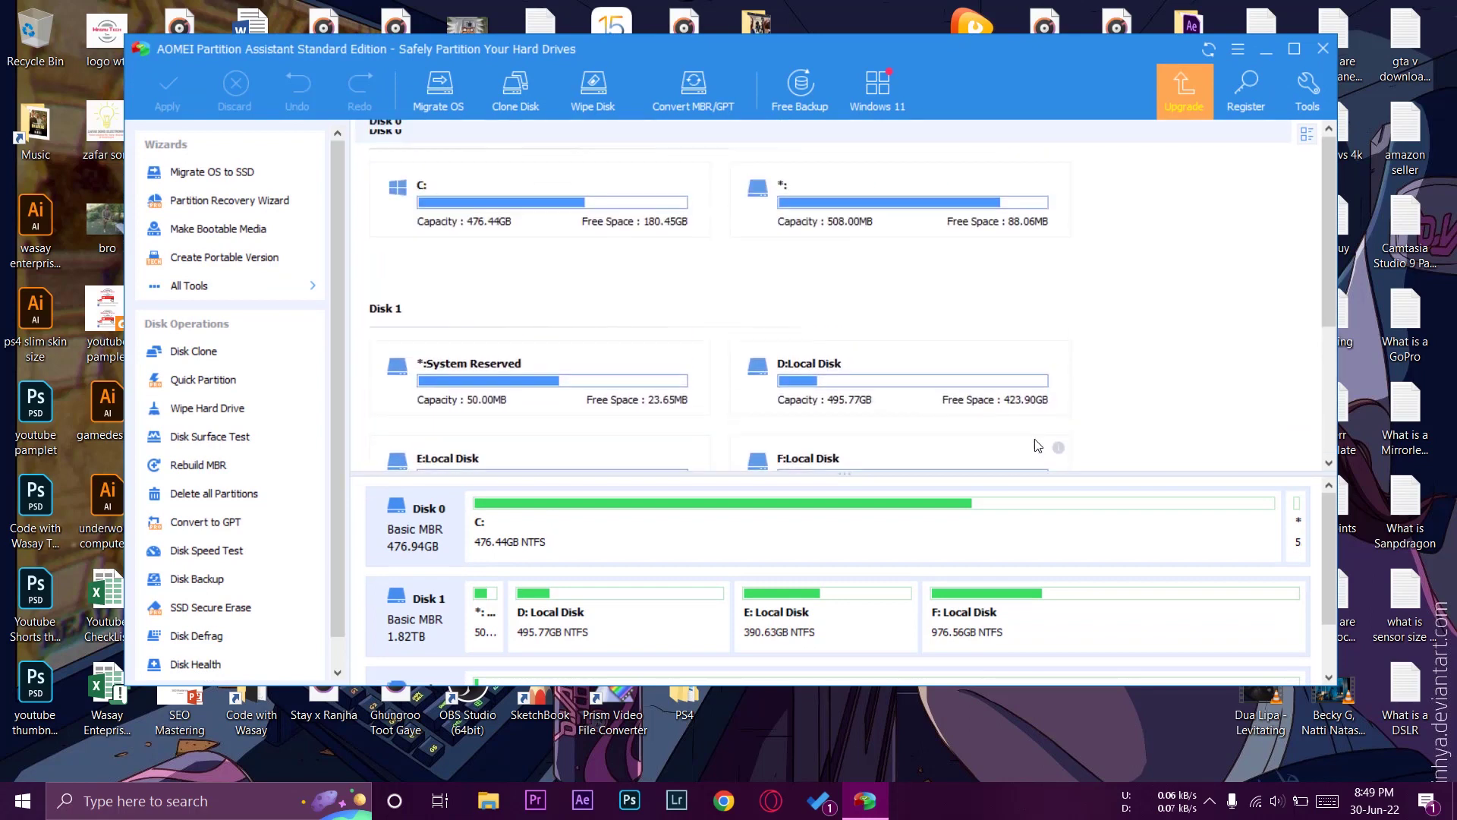
scroll(1036, 444, "down", 2)
scroll(1036, 444, "down", 3)
scroll(827, 233, "up", 5)
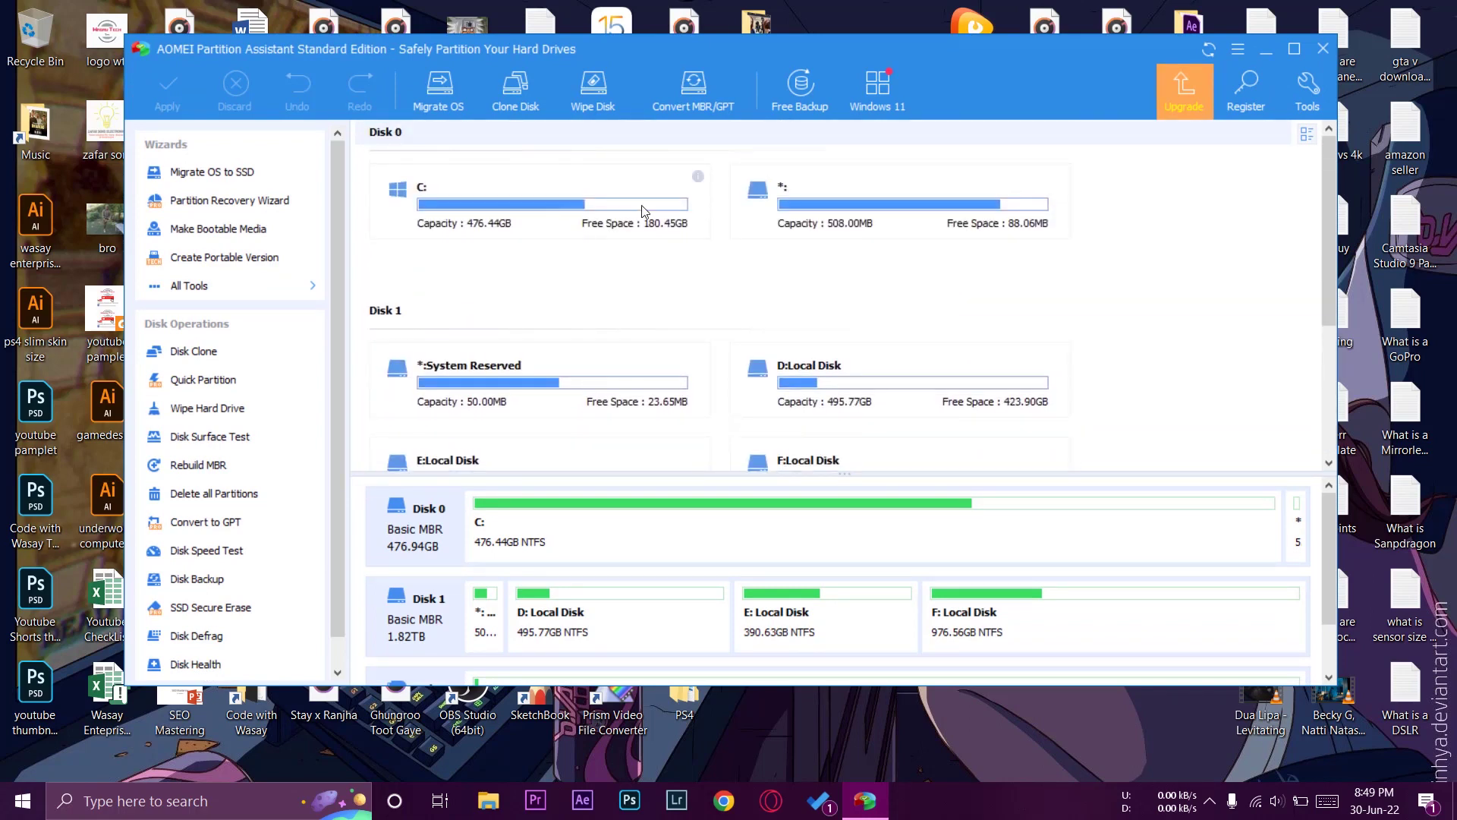
scroll(1187, 309, "down", 2)
scroll(657, 324, "down", 1)
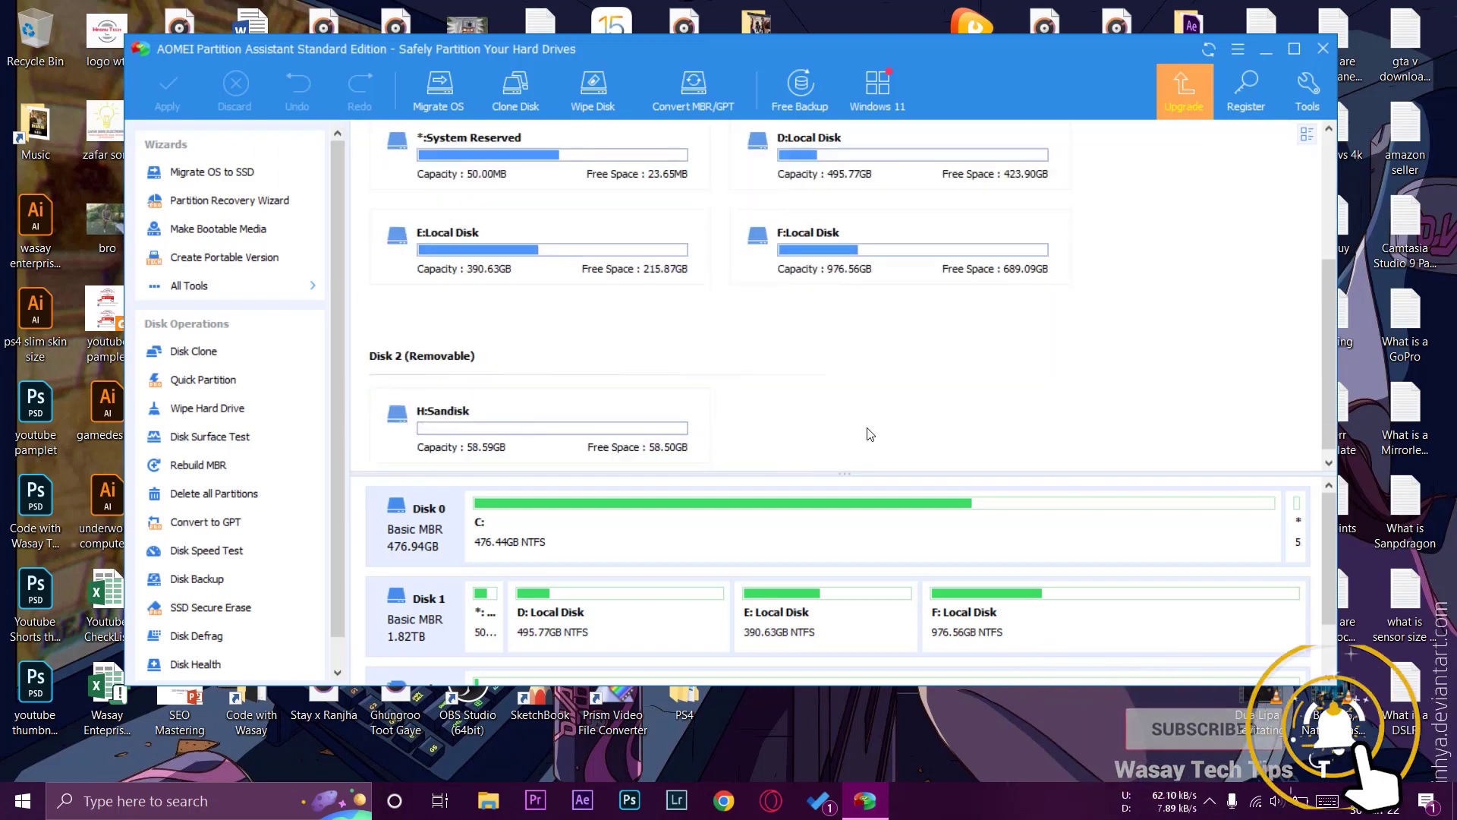
scroll(868, 434, "down", 1)
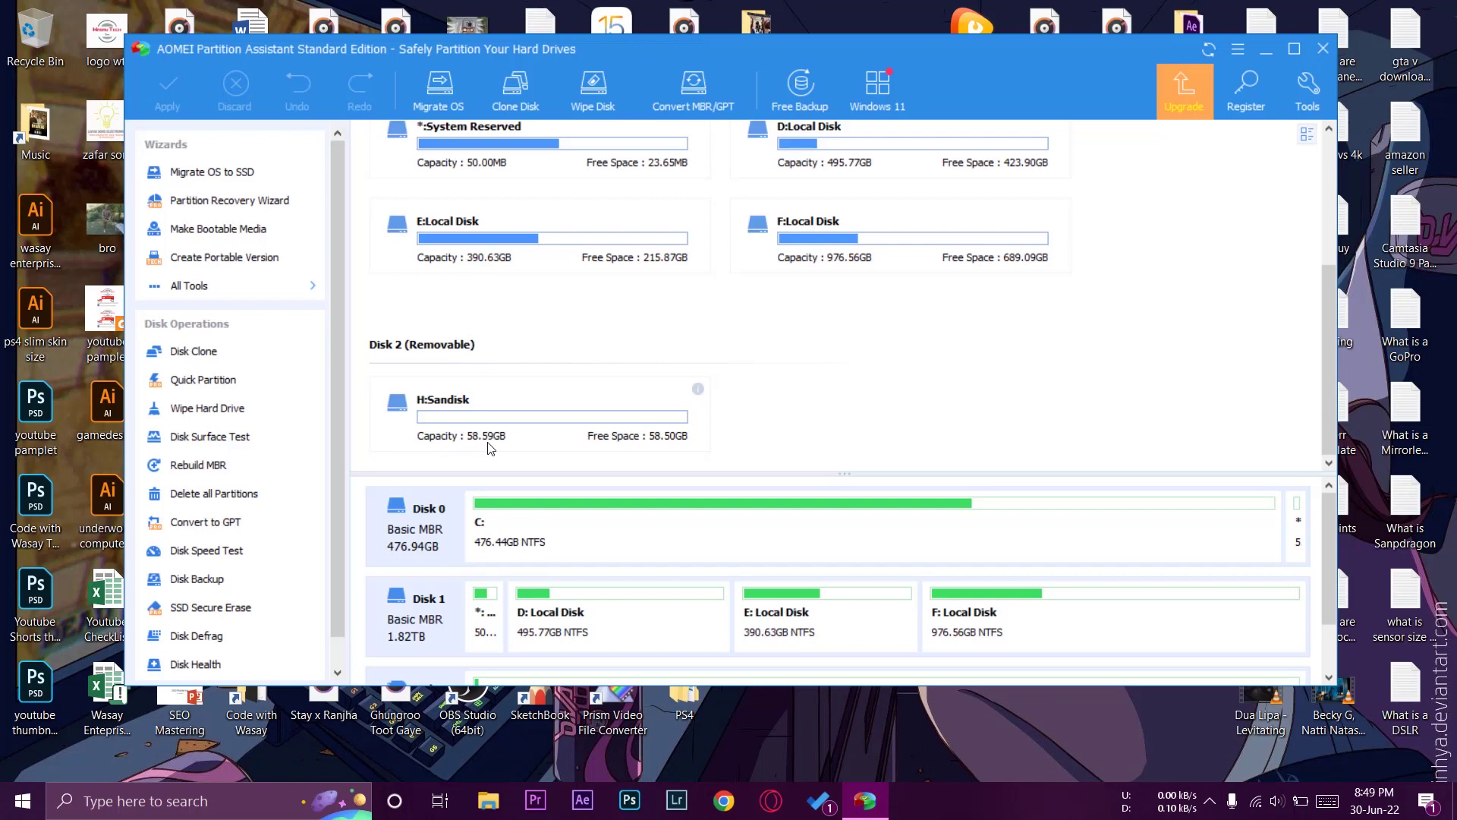
left_click(605, 422)
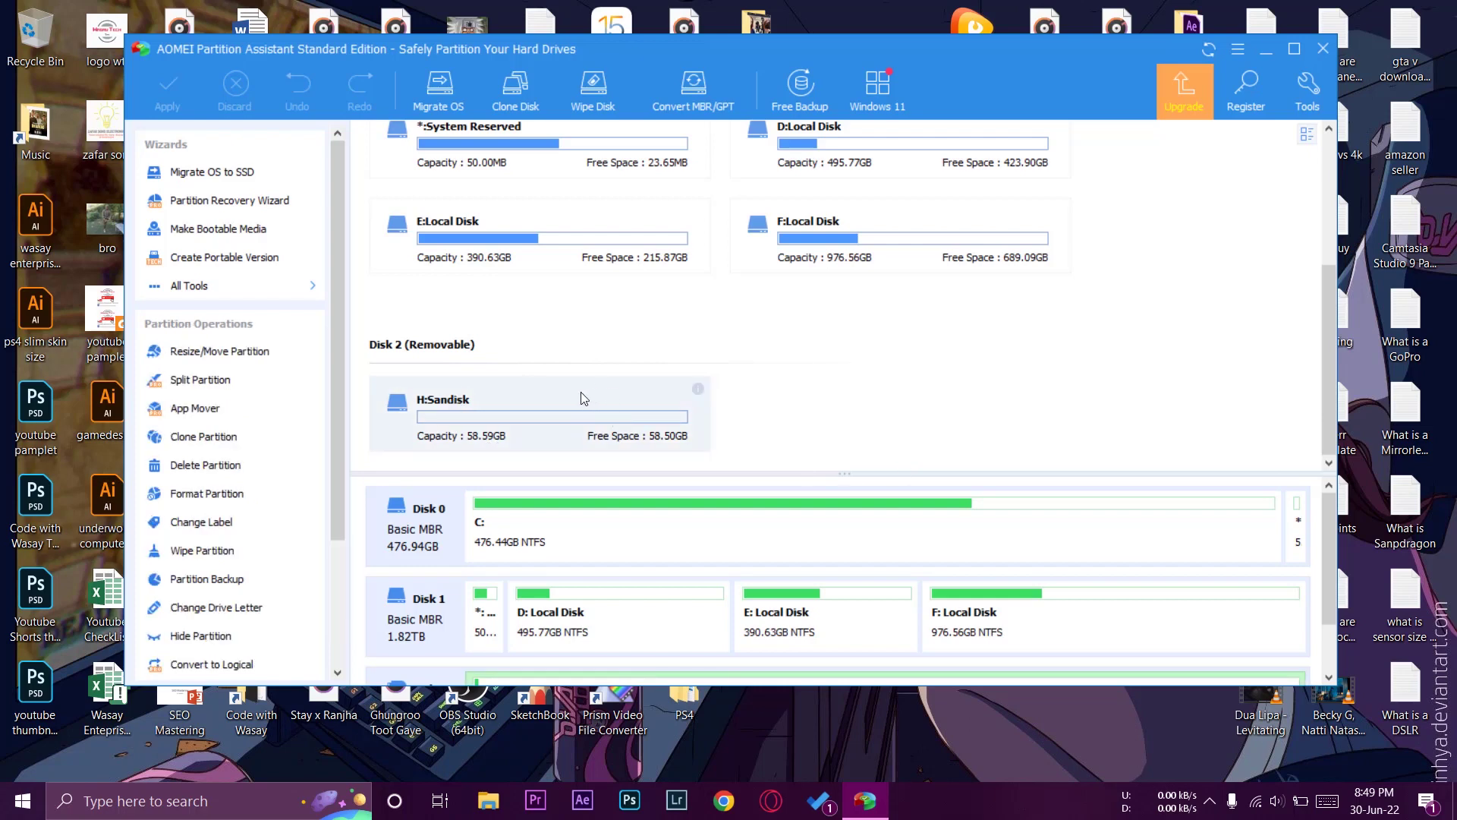
Queue Format Partition on H:Sandisk with FAT32 as the file system.
right_click(581, 397)
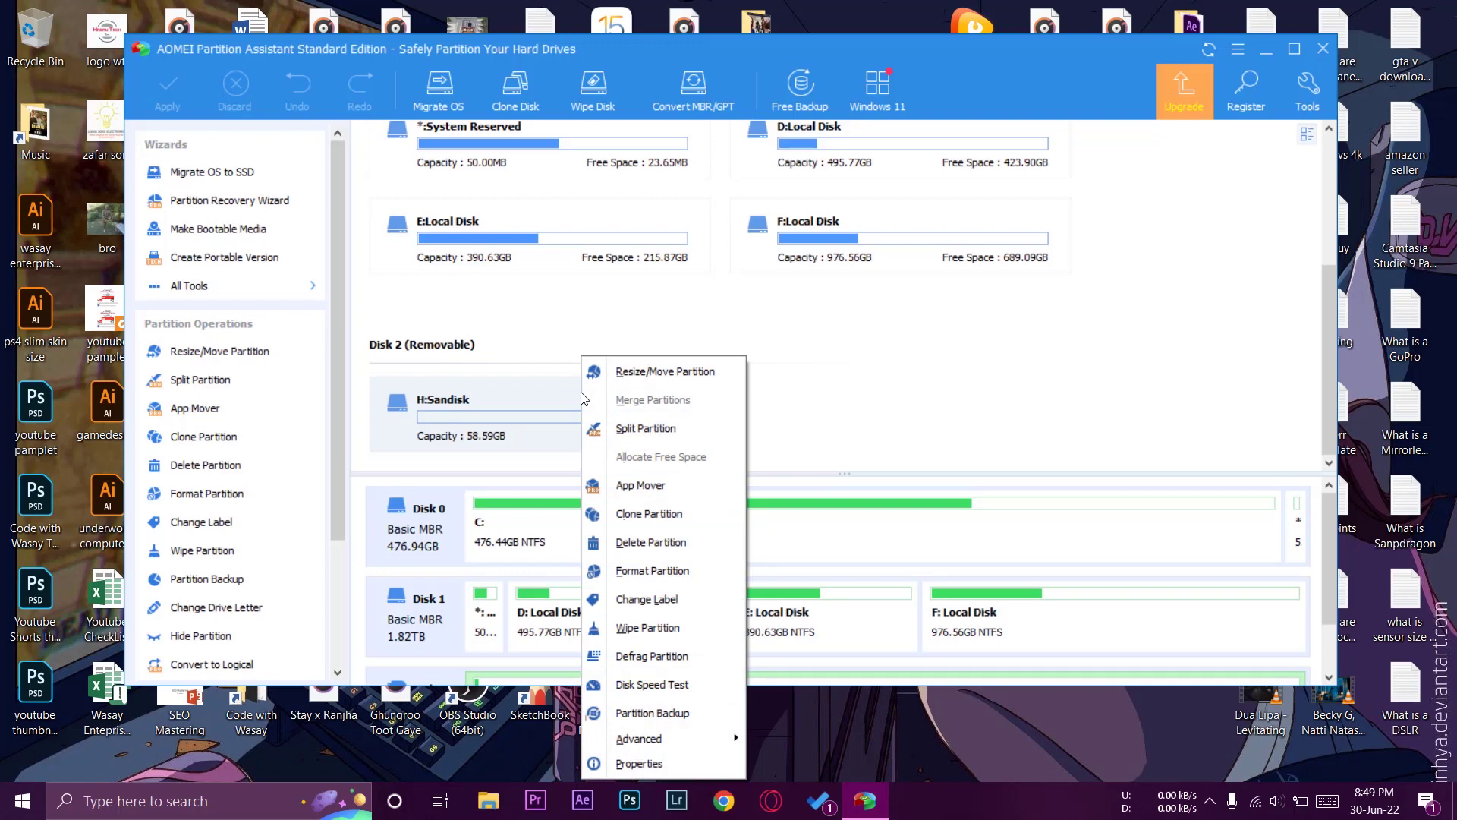
left_click(658, 580)
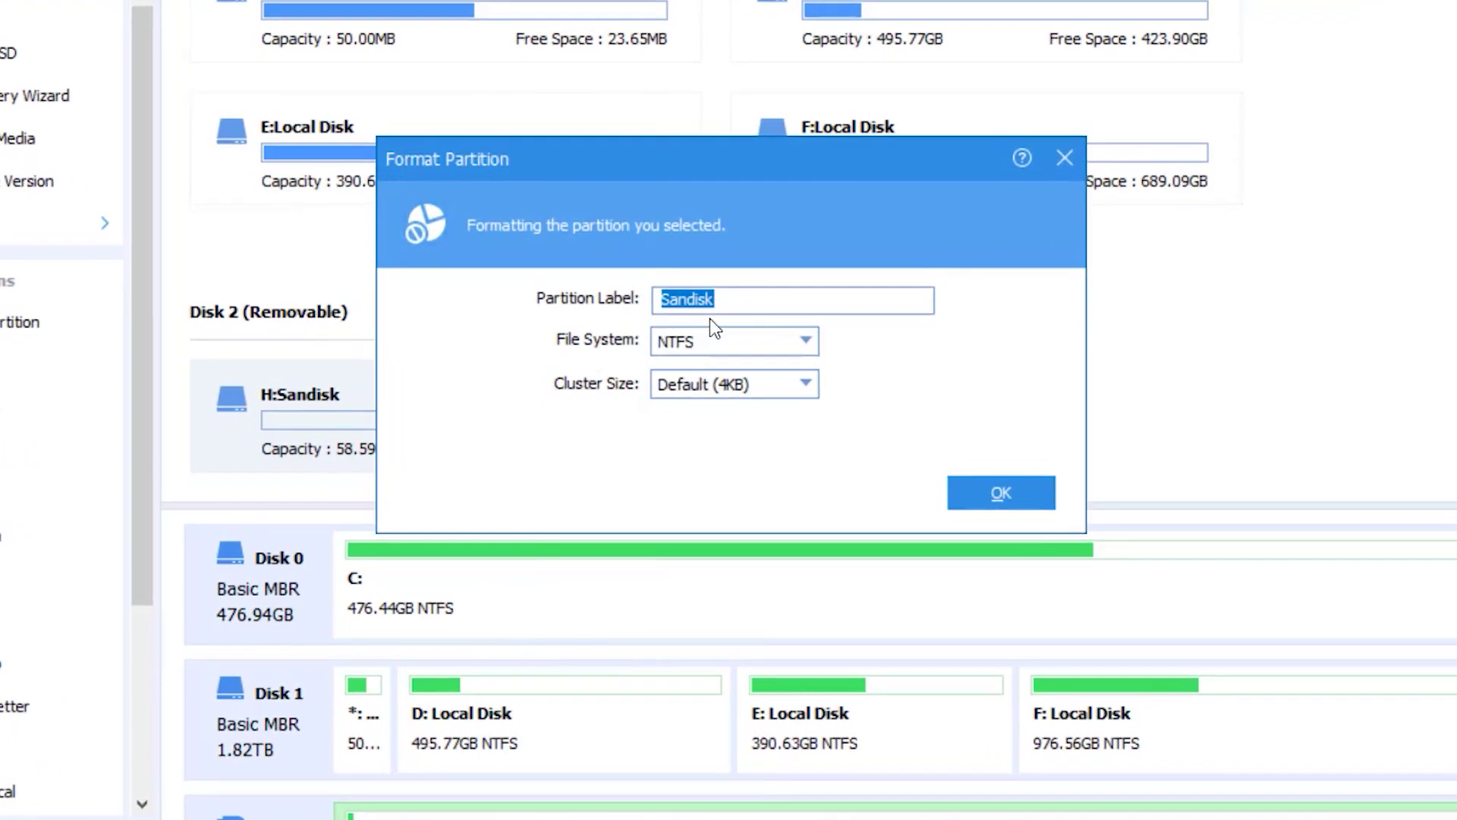
left_click(758, 344)
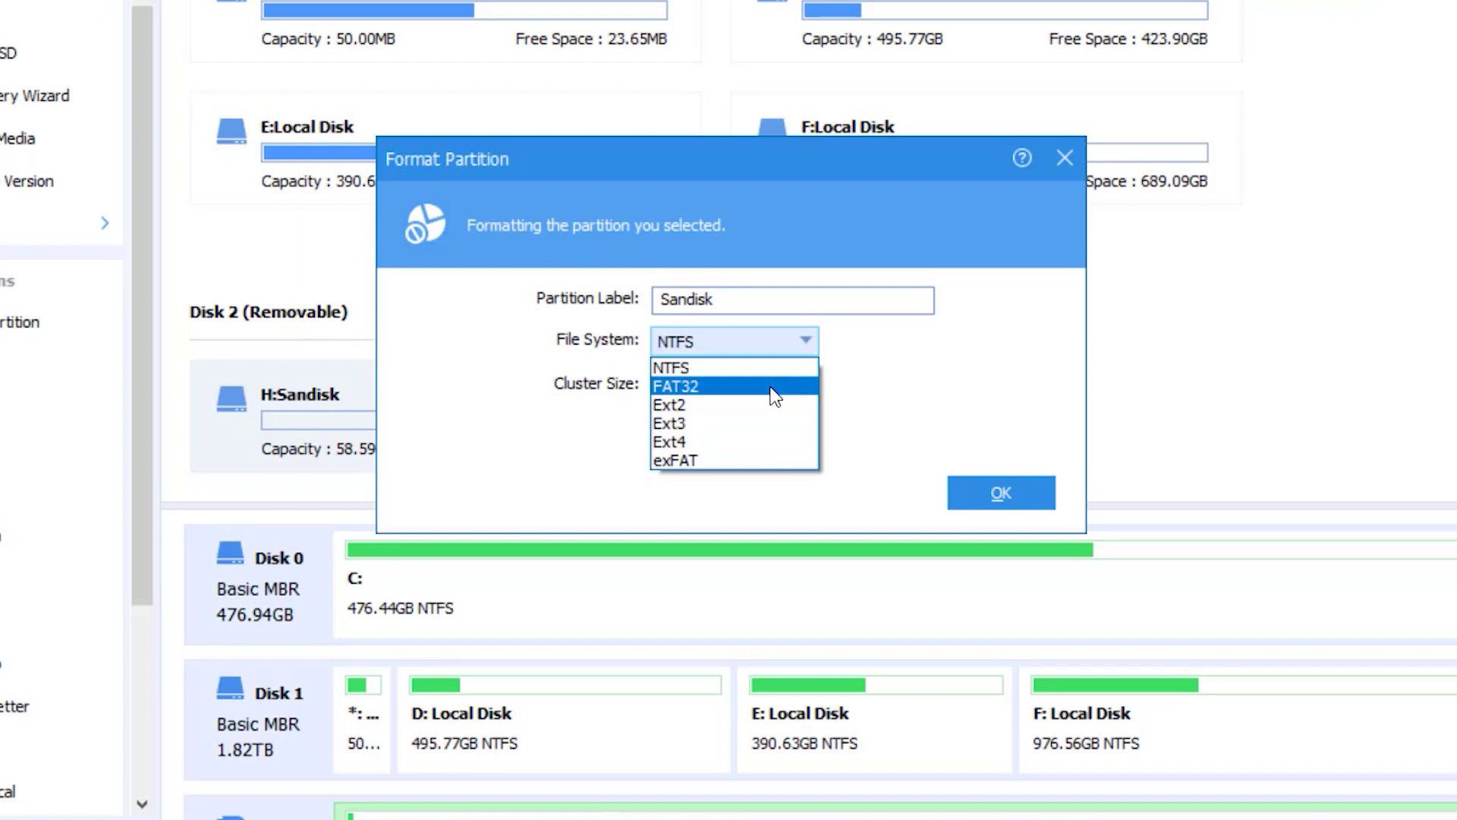
left_click(770, 387)
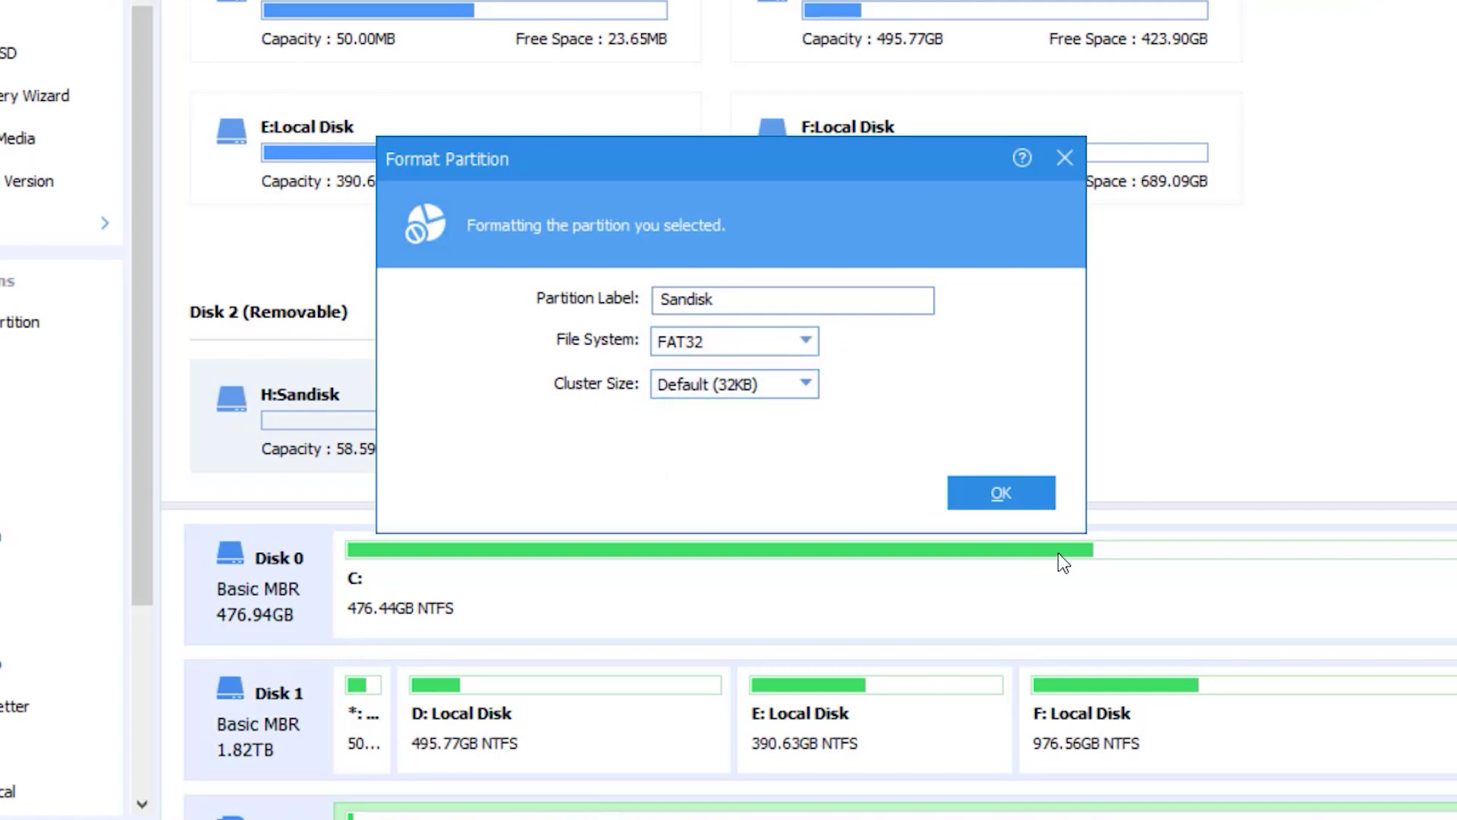
left_click(1000, 493)
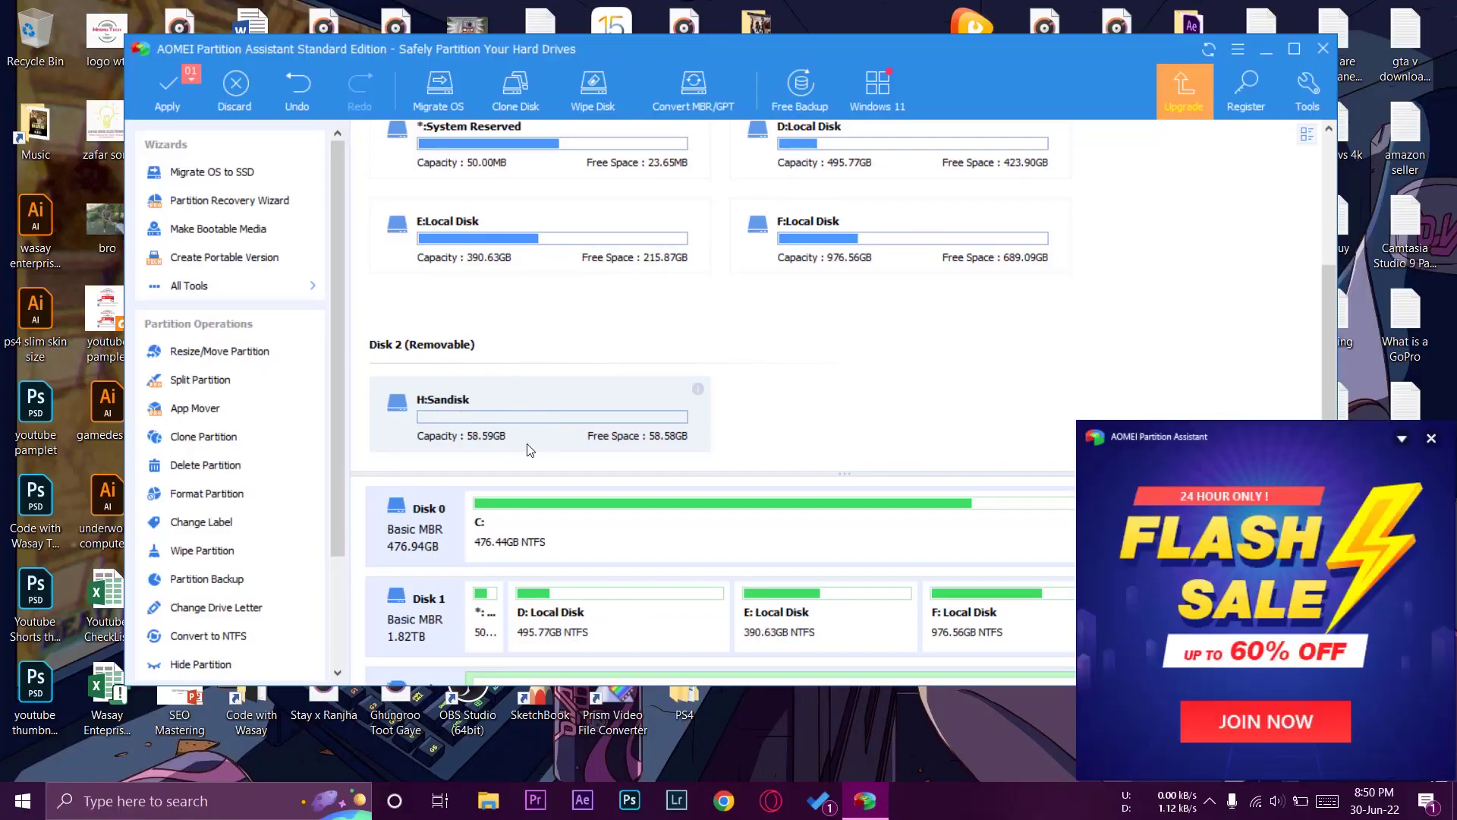
Close the Flash Sale popup and open Pending Operations with Apply.
left_click(1431, 440)
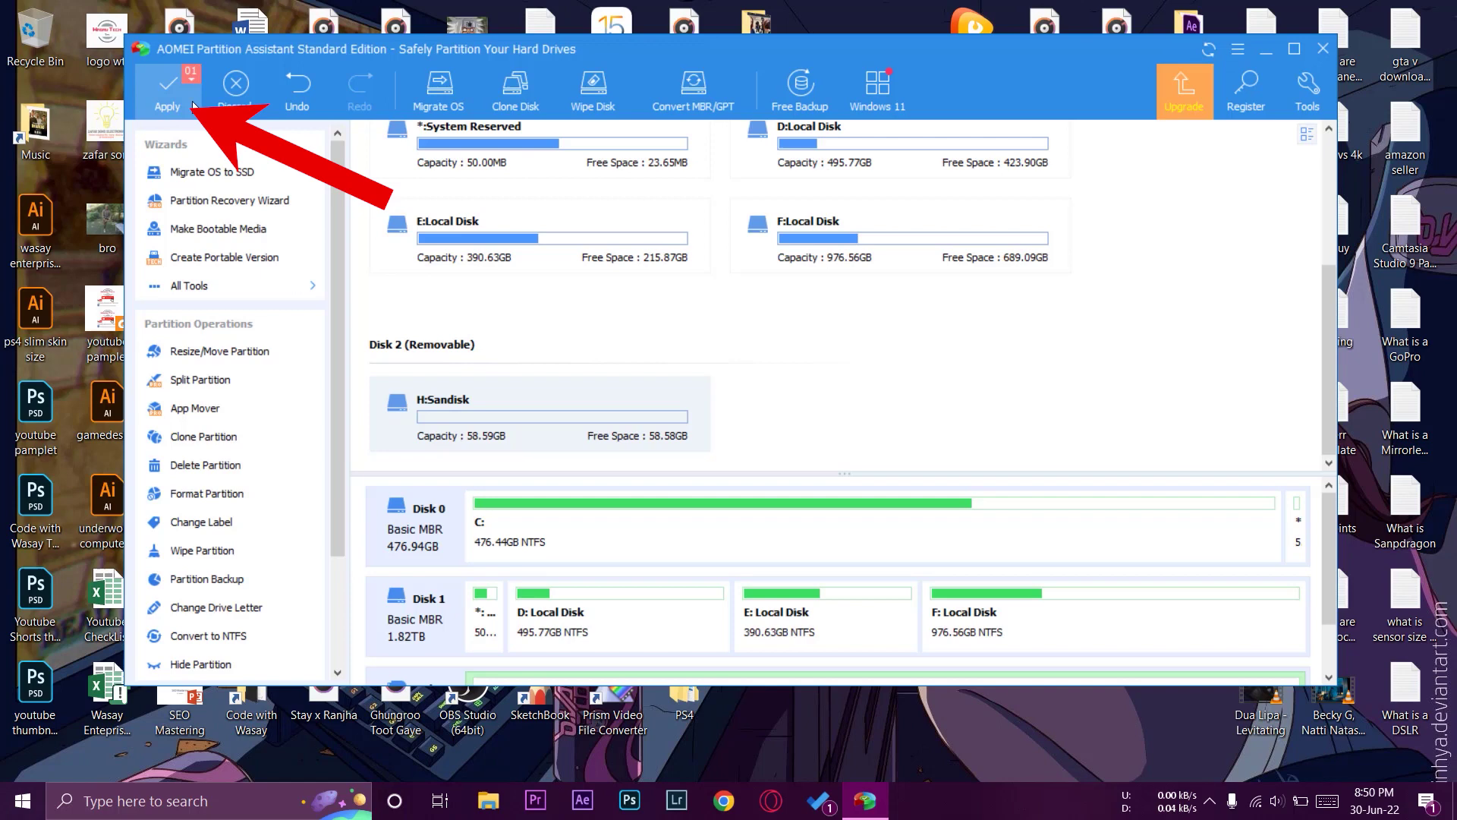
left_click(171, 91)
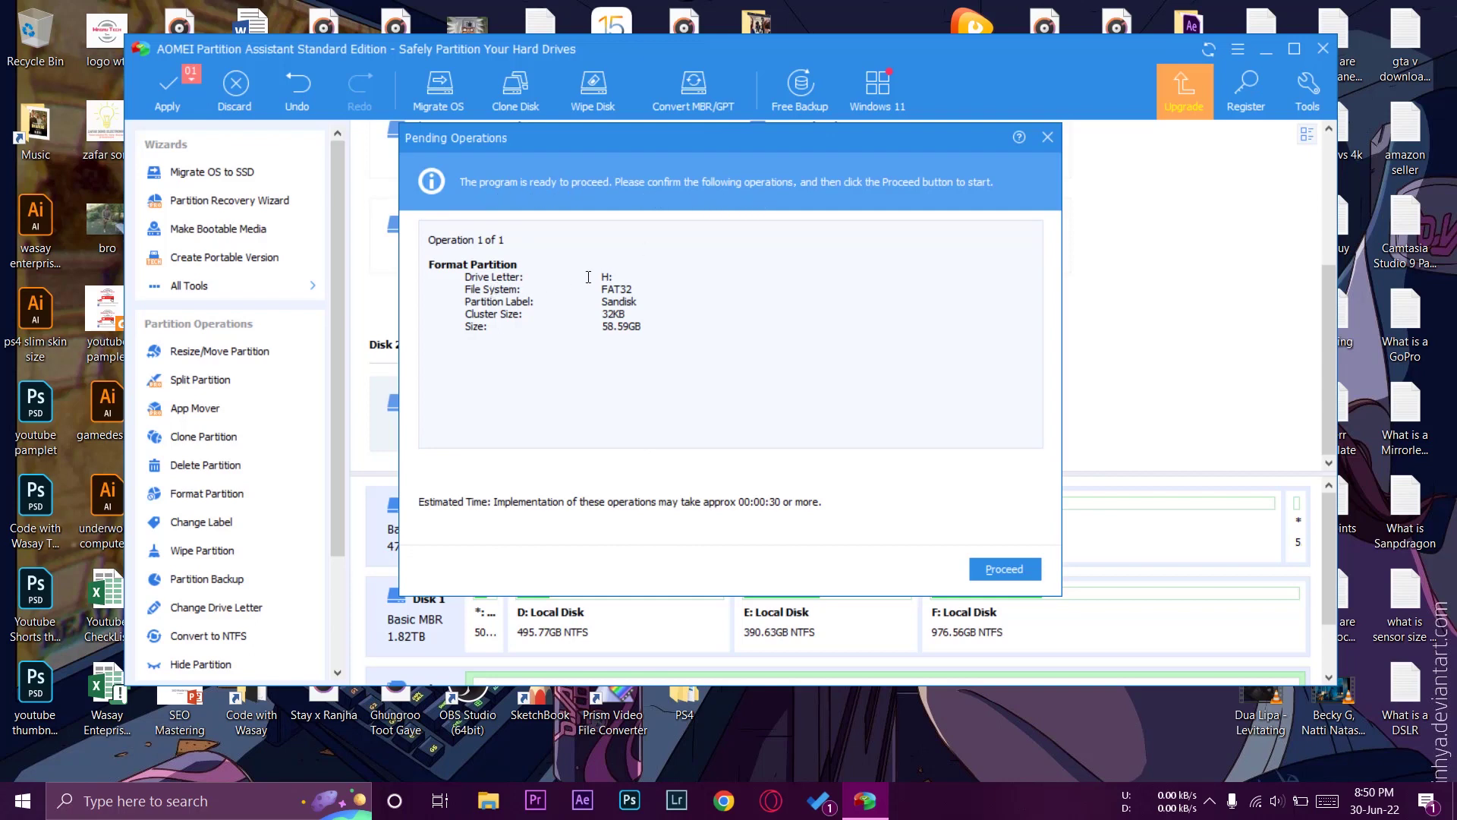
left_click(487, 801)
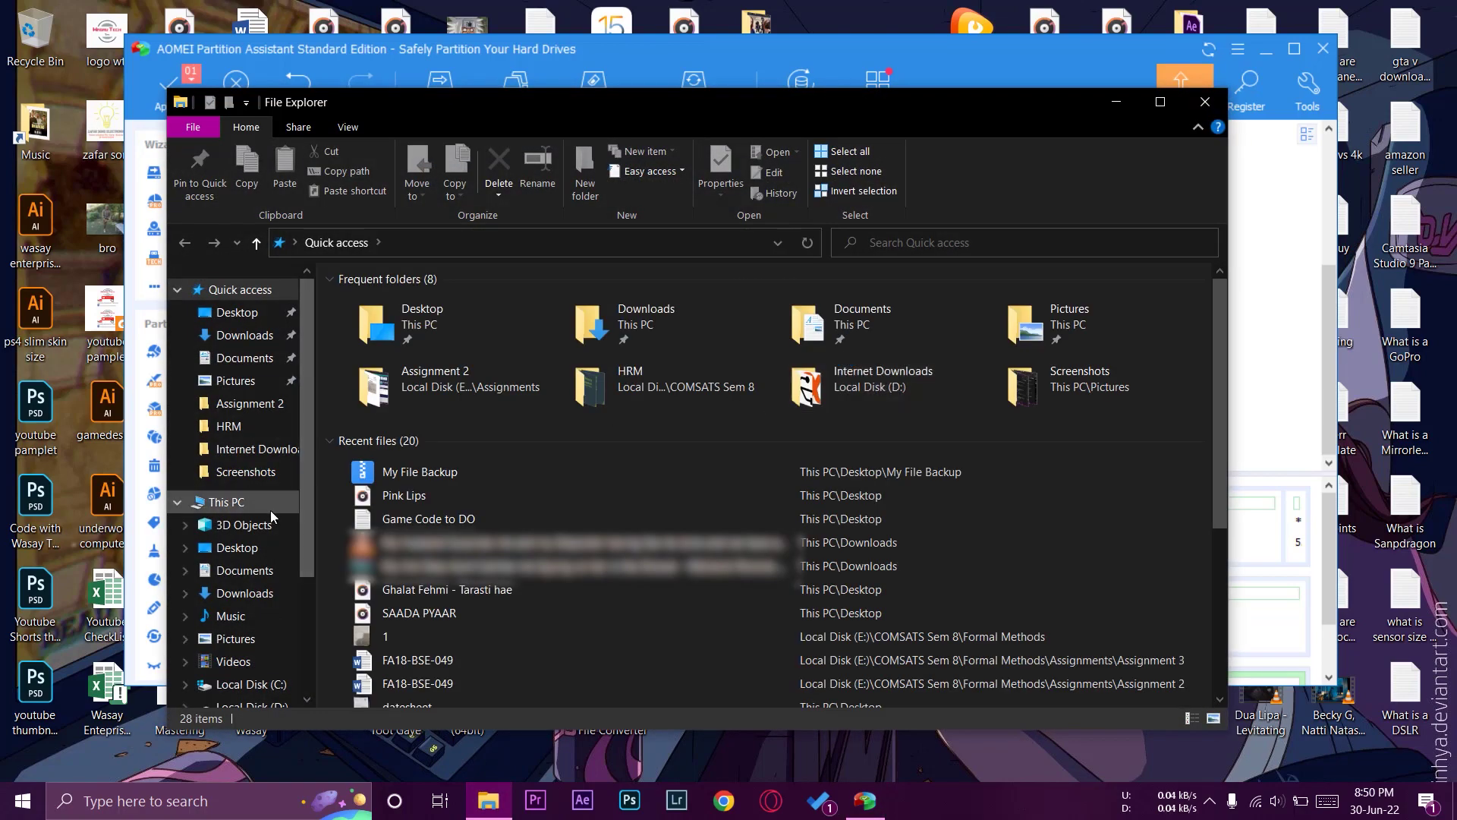
left_click(270, 511)
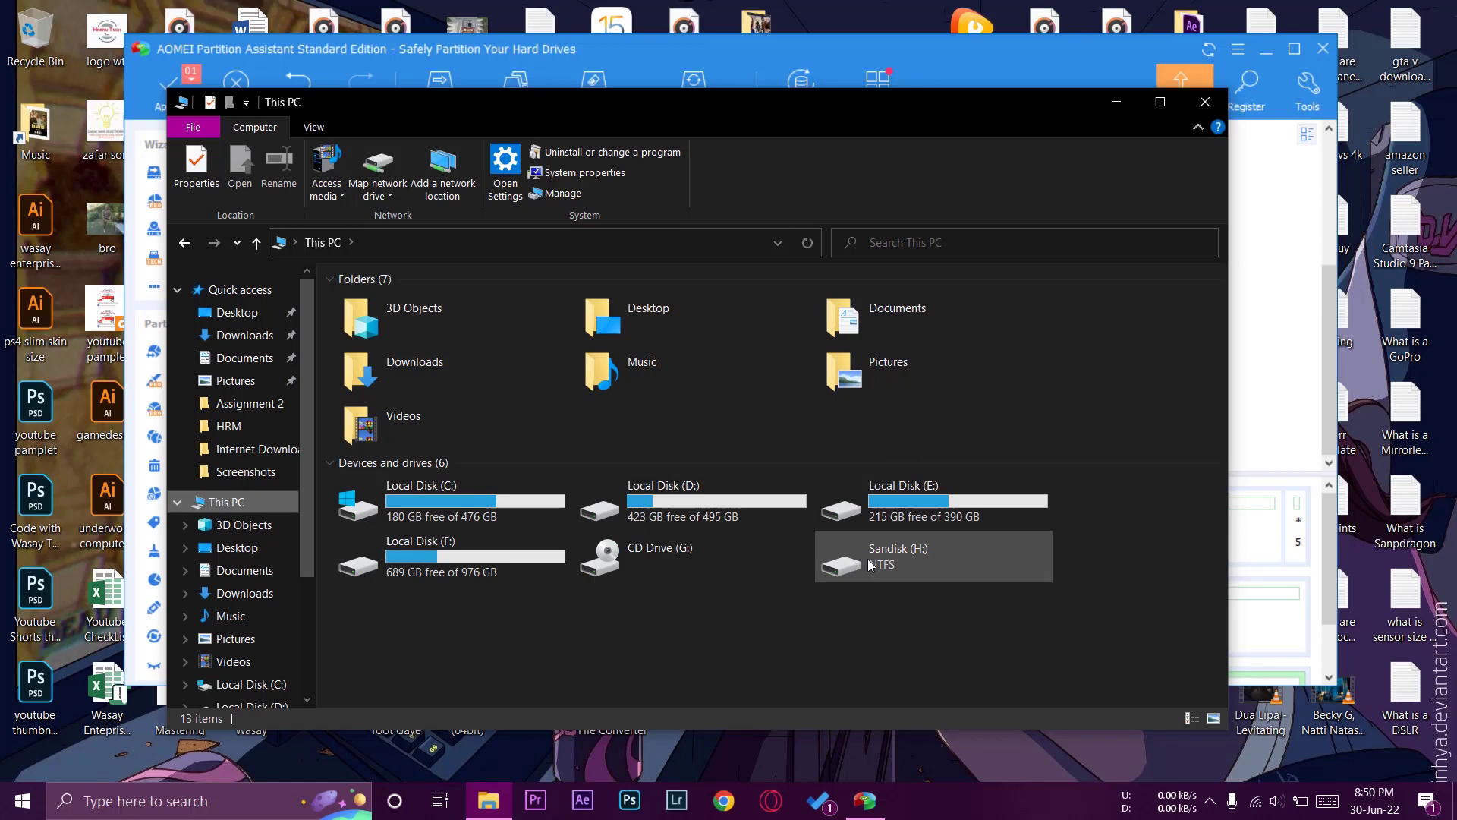
left_click(1116, 101)
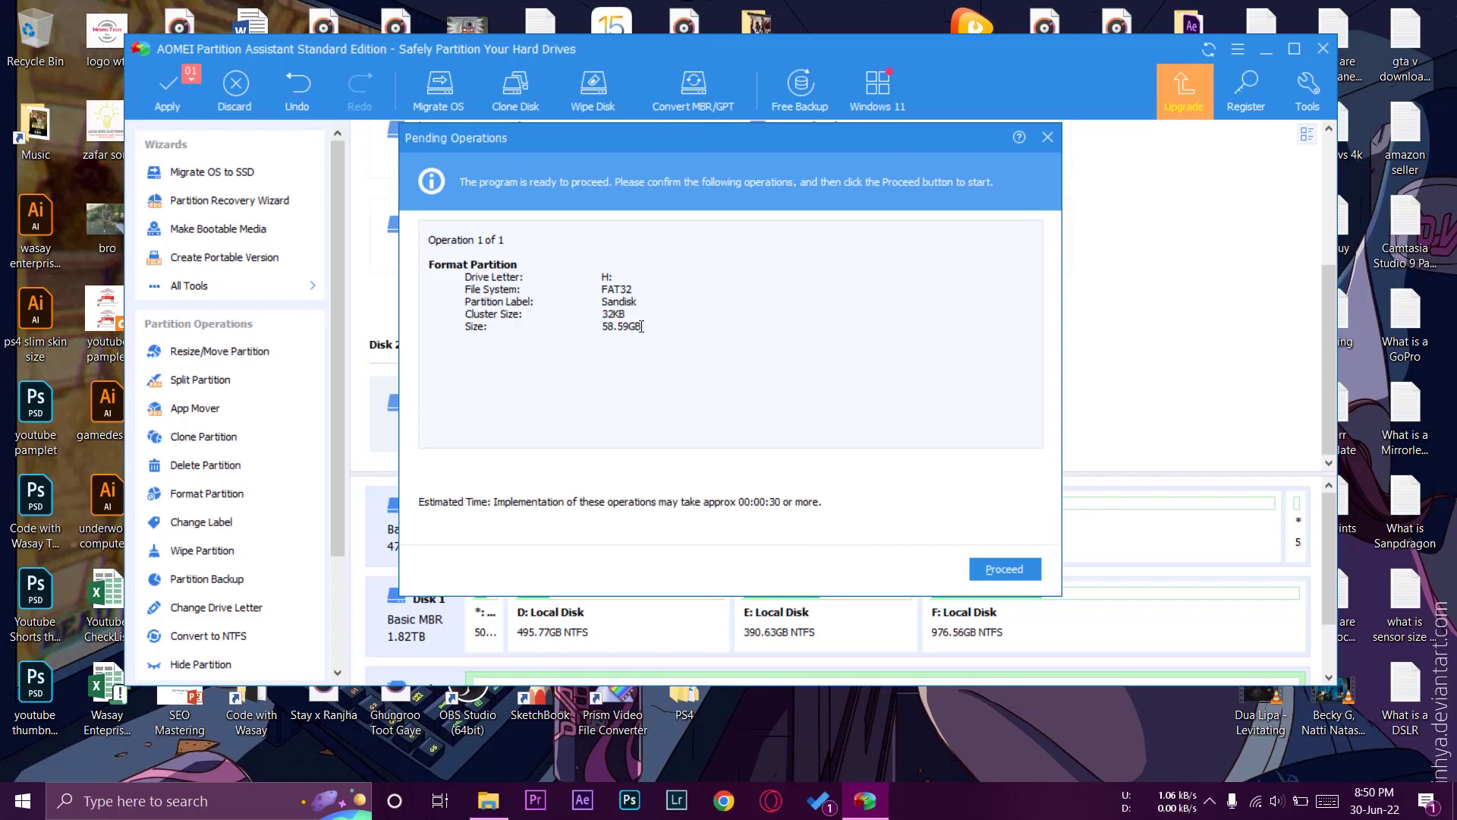
Proceed with the FAT32 format, confirm Yes, and acknowledge the Congratulation message.
left_click(1005, 576)
left_click(720, 413)
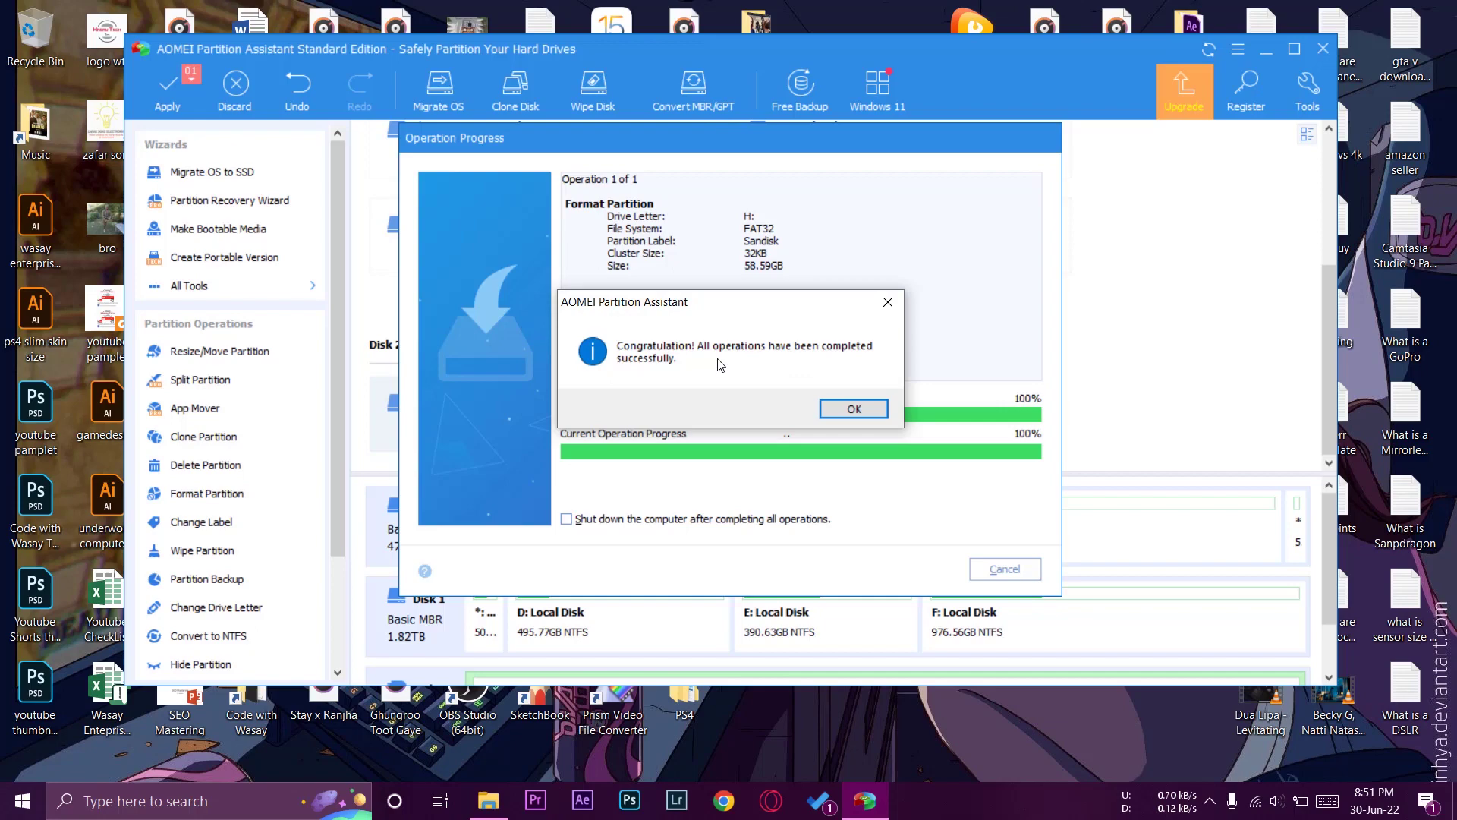
left_click(848, 408)
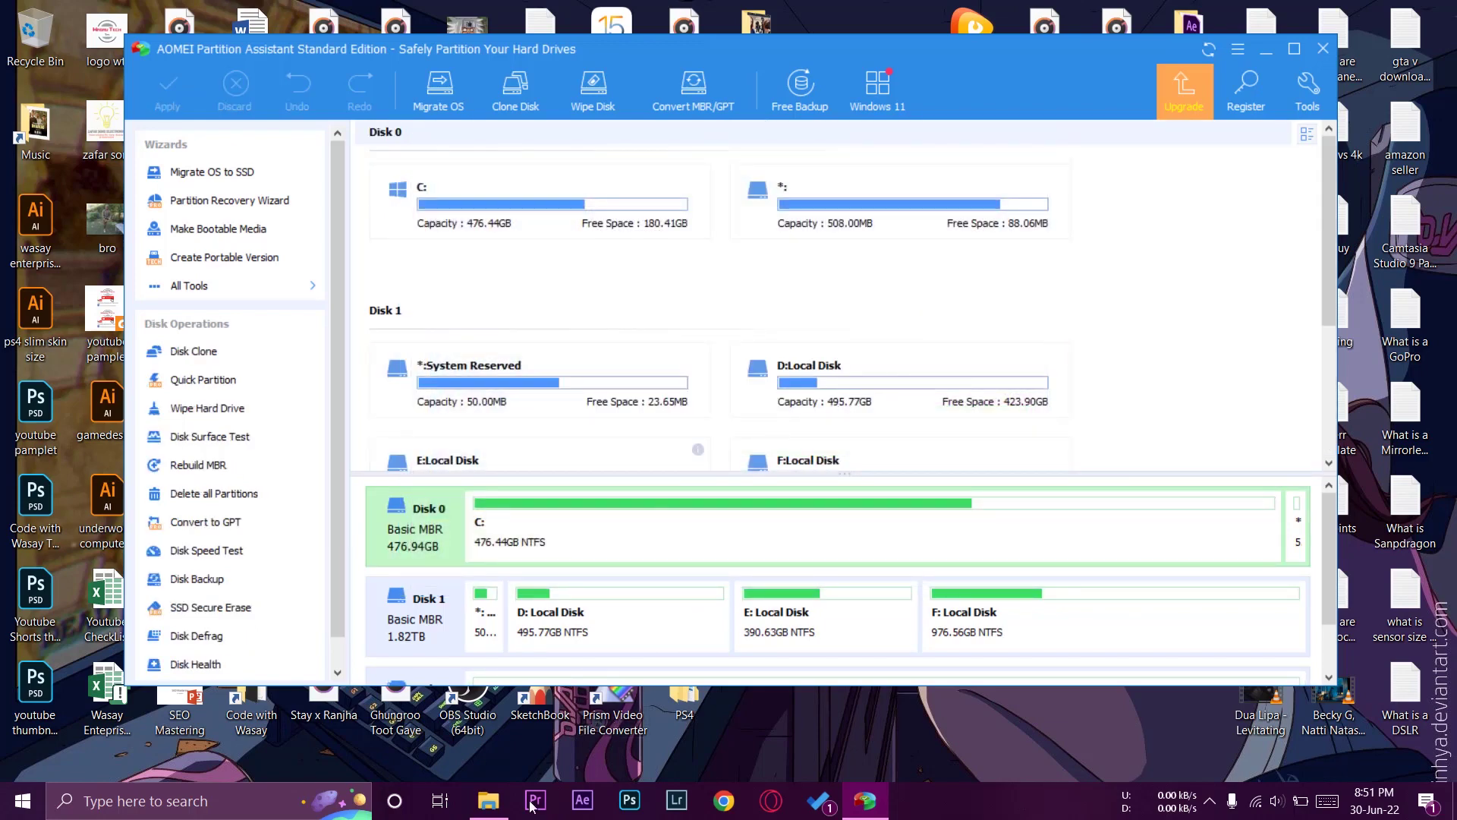
Refresh This PC and check Sandisk (H:) Properties shows FAT32 with 58.5 GB free.
left_click(488, 801)
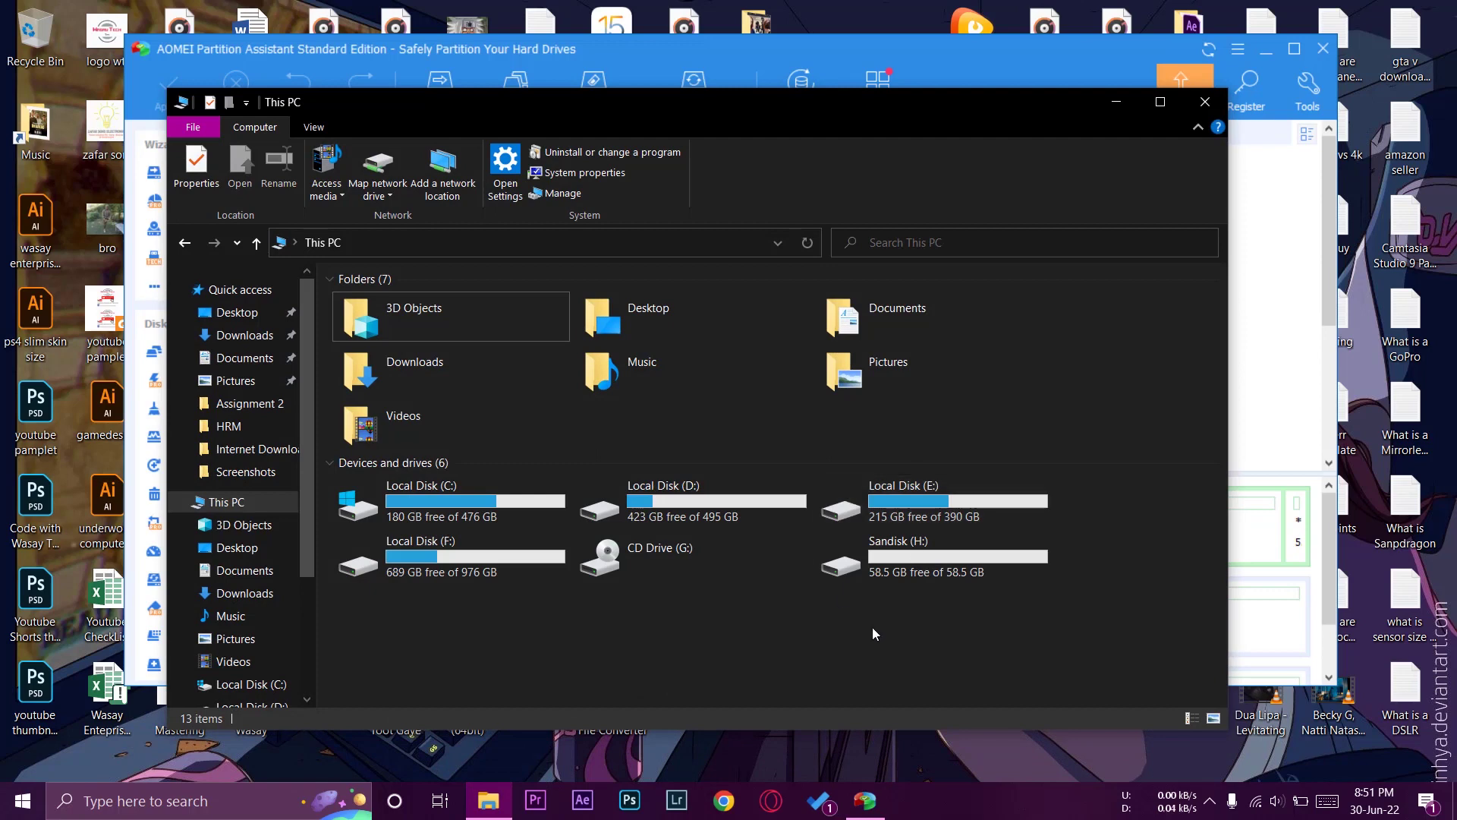
right_click(929, 614)
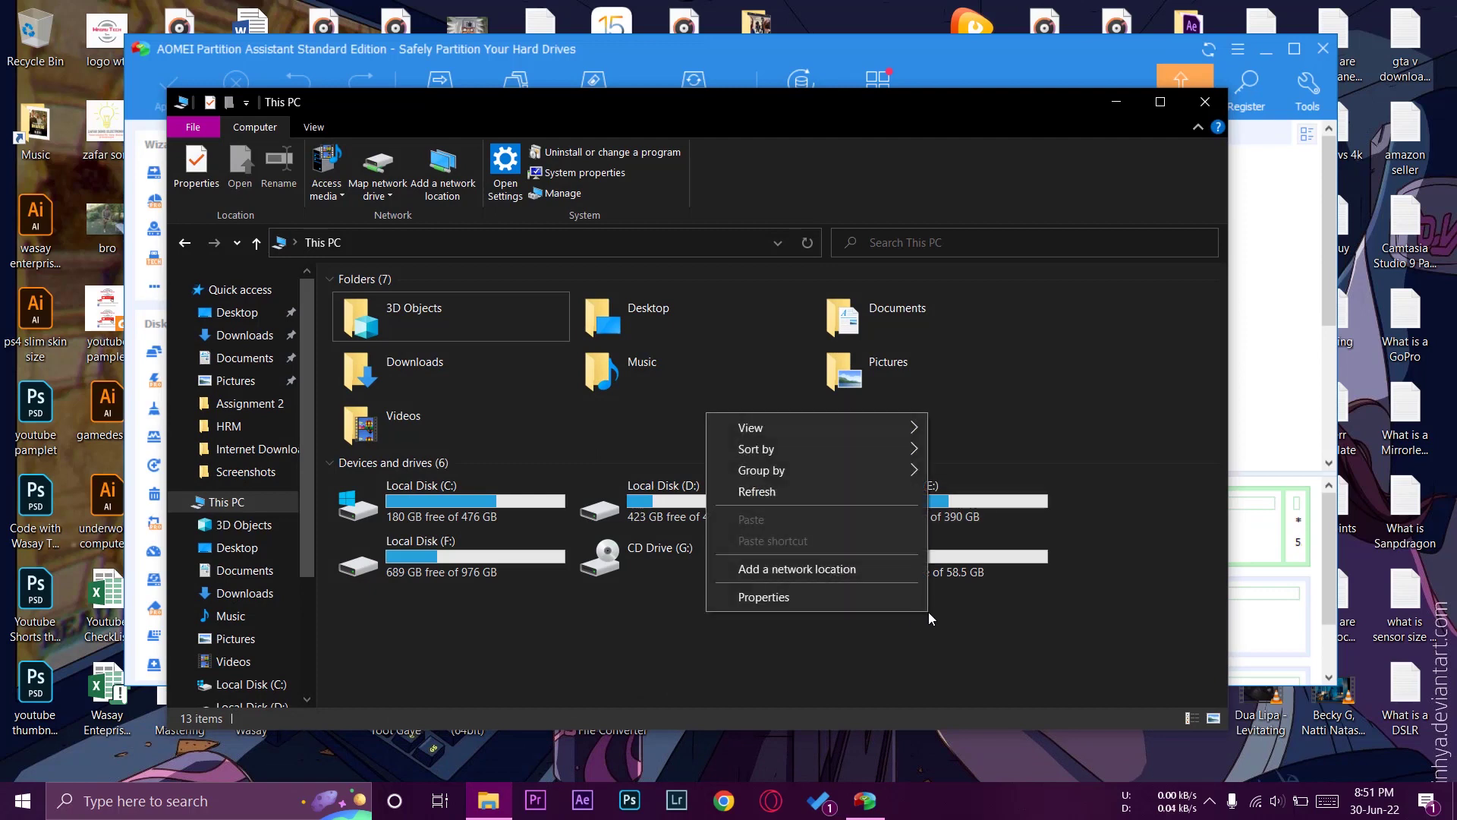
left_click(780, 493)
right_click(926, 541)
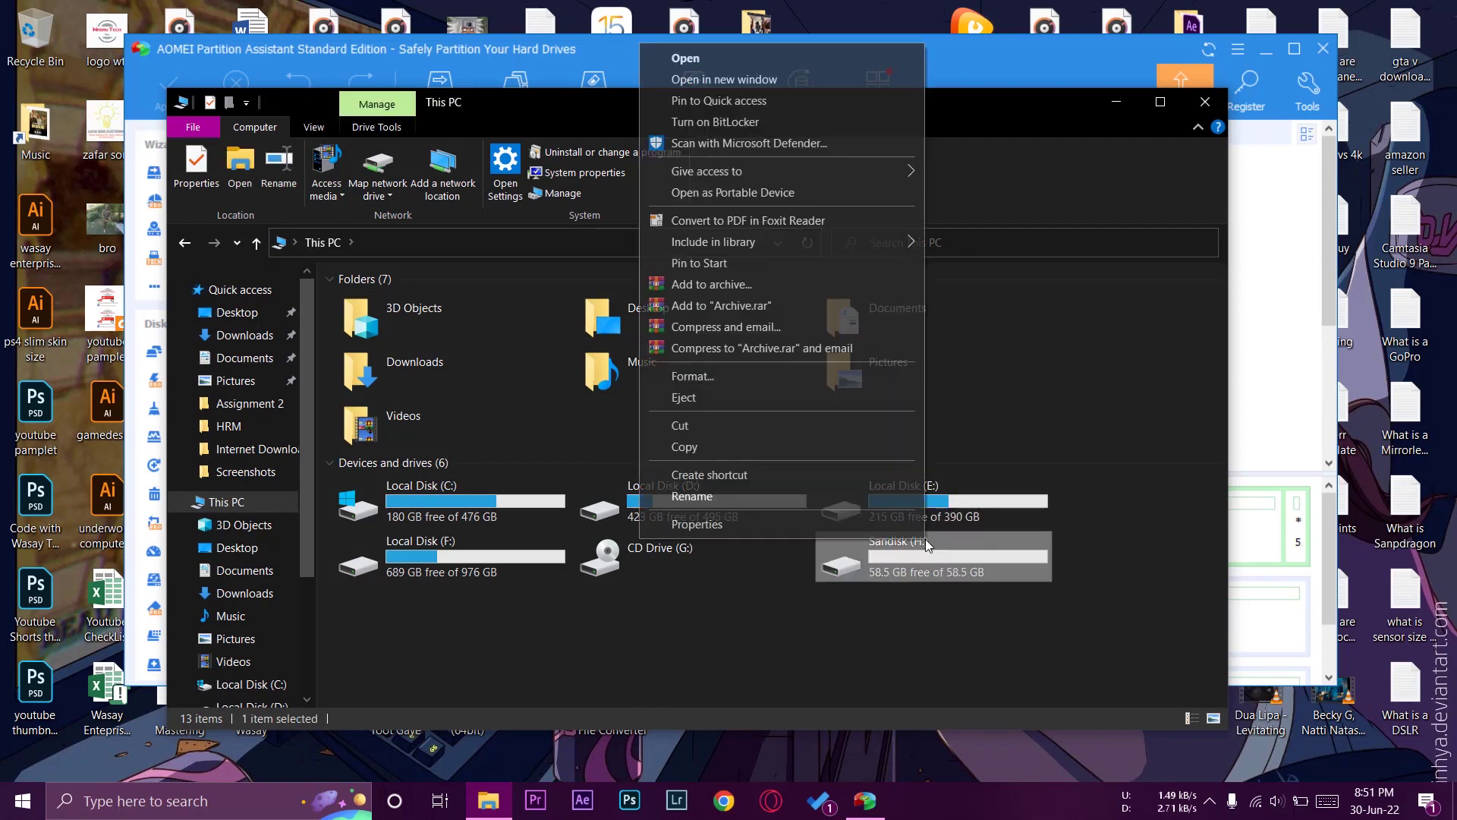
left_click(723, 523)
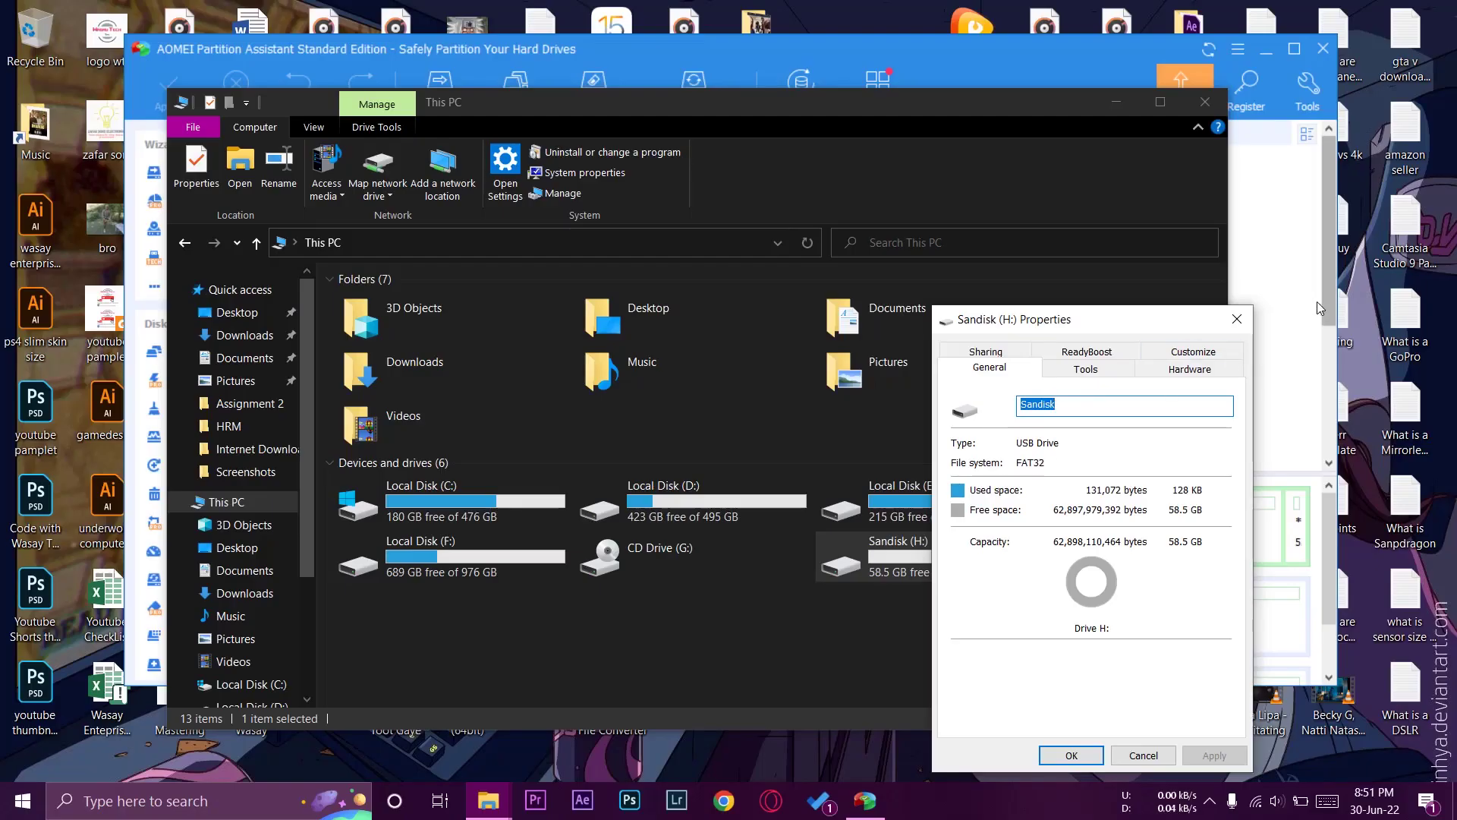
left_click(1236, 319)
left_click(923, 623)
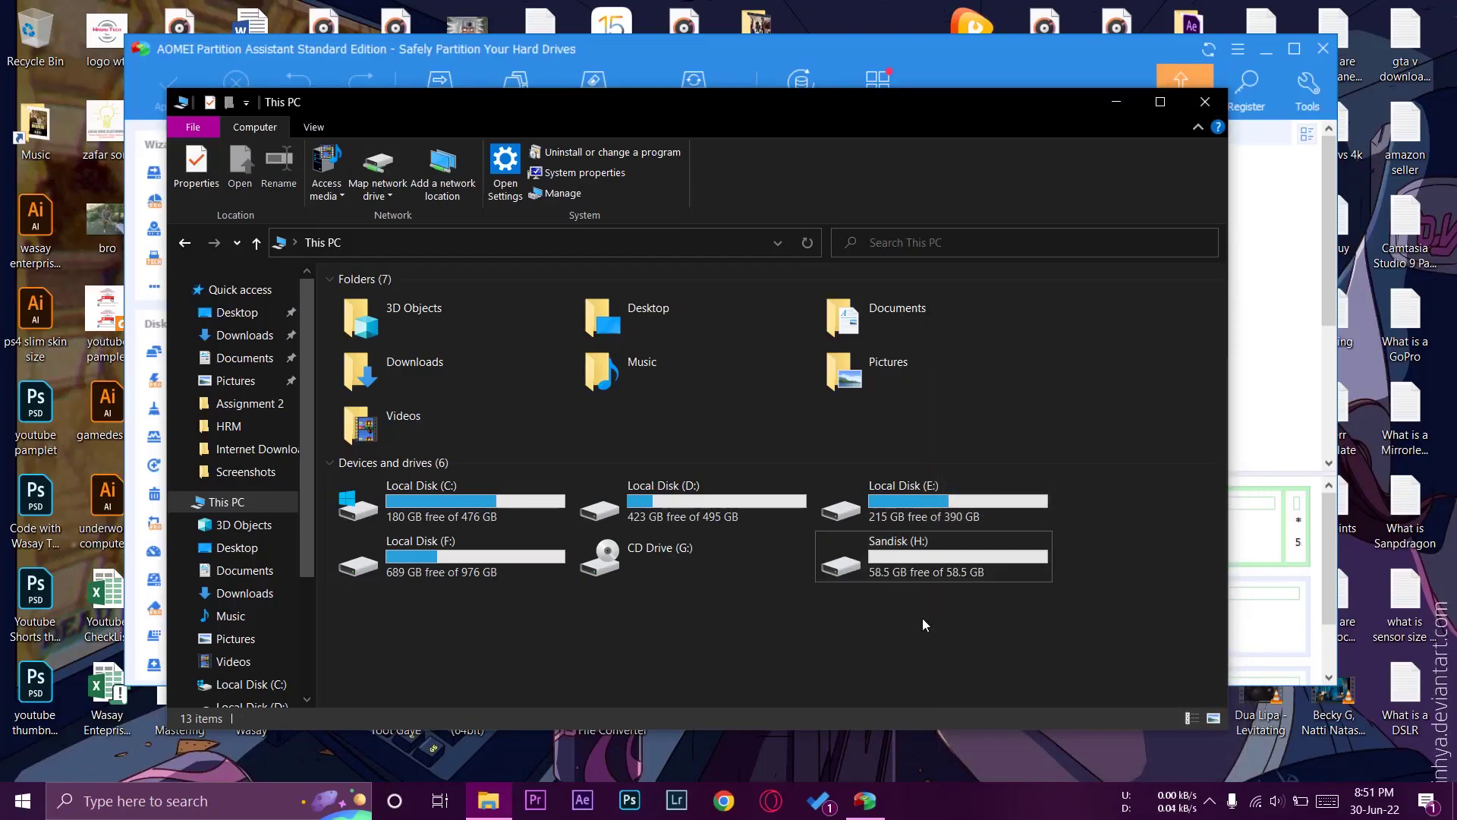